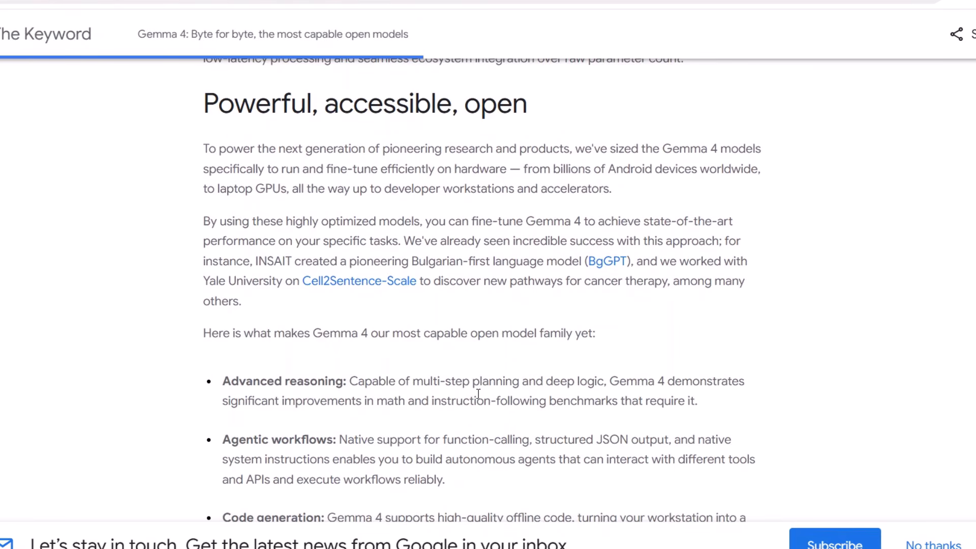
Find and launch VS Code through the system search with the term "vs"
{"action": "key", "text": "super"}
{"action": "type", "text": "vs"}
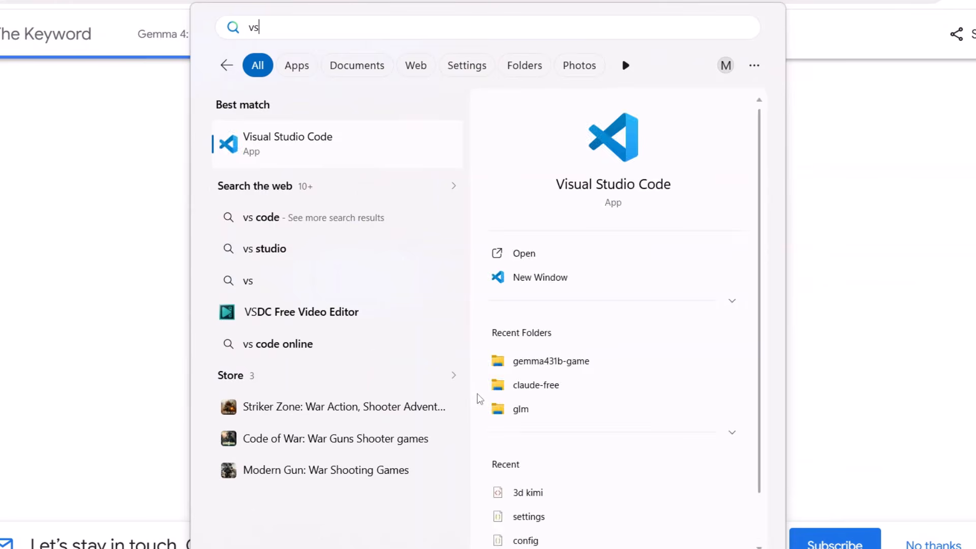
{"action": "key", "text": "Return"}
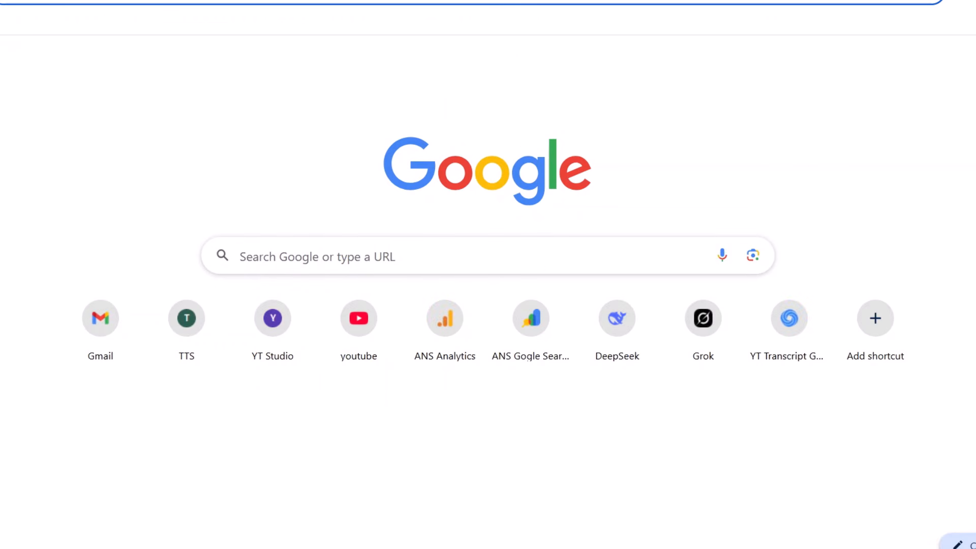
Open build.nvidia.com in the browser and go to its Models catalogue
{"action": "type", "text": "nv"}
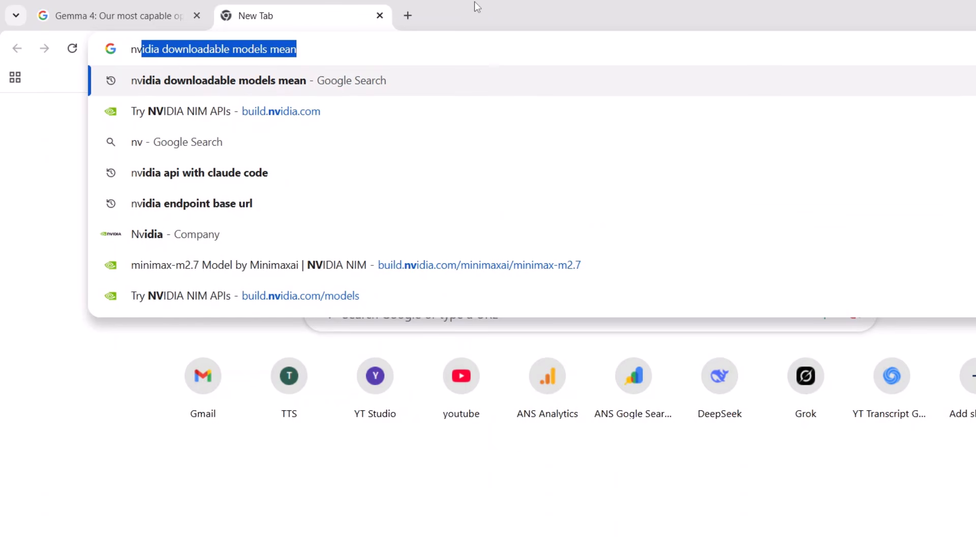
{"action": "key", "text": "Down"}
{"action": "key", "text": "Return"}
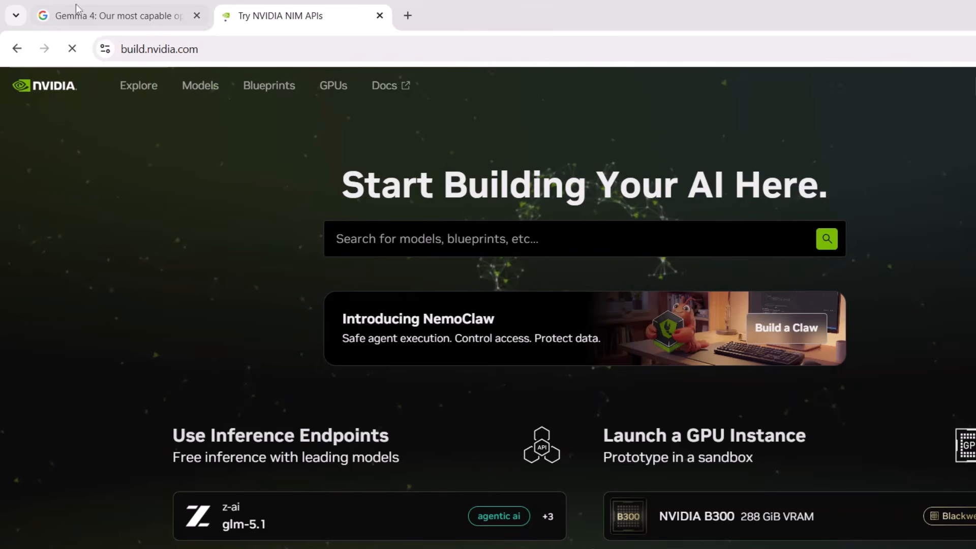
{"action": "scroll", "coordinate": [570, 380], "scroll_direction": "down", "scroll_amount": 5}
{"action": "scroll", "coordinate": [444, 265], "scroll_direction": "down", "scroll_amount": 3}
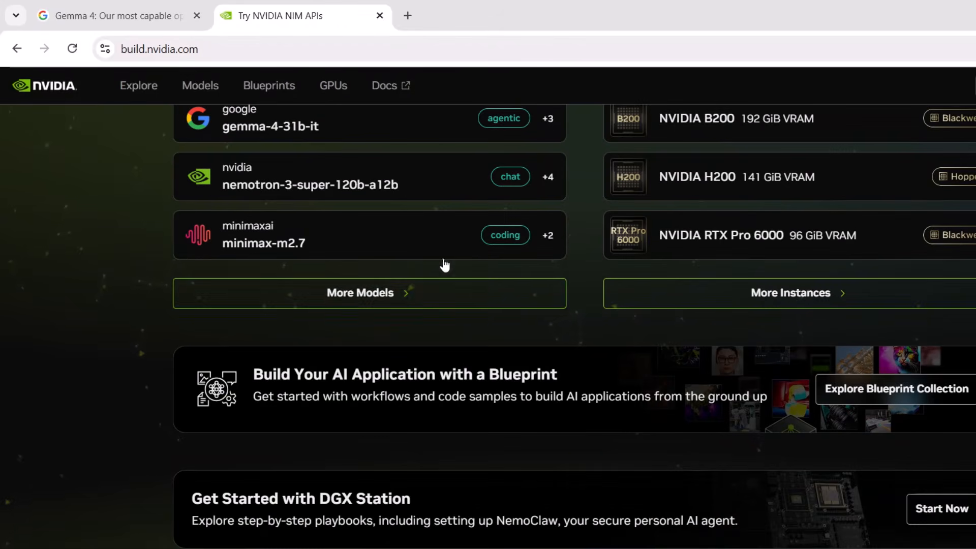
{"action": "scroll", "coordinate": [421, 289], "scroll_direction": "up", "scroll_amount": 8}
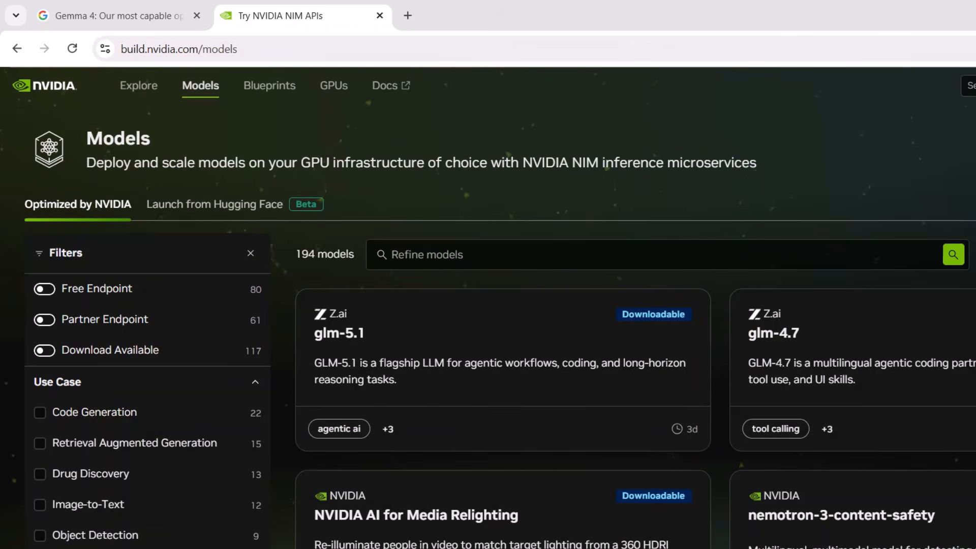
Filter the model catalogue by Partner Endpoint and open Google's gemma-4-31b-it model page
{"action": "scroll", "coordinate": [256, 282], "scroll_direction": "down", "scroll_amount": 3}
{"action": "scroll", "coordinate": [241, 284], "scroll_direction": "up", "scroll_amount": 3}
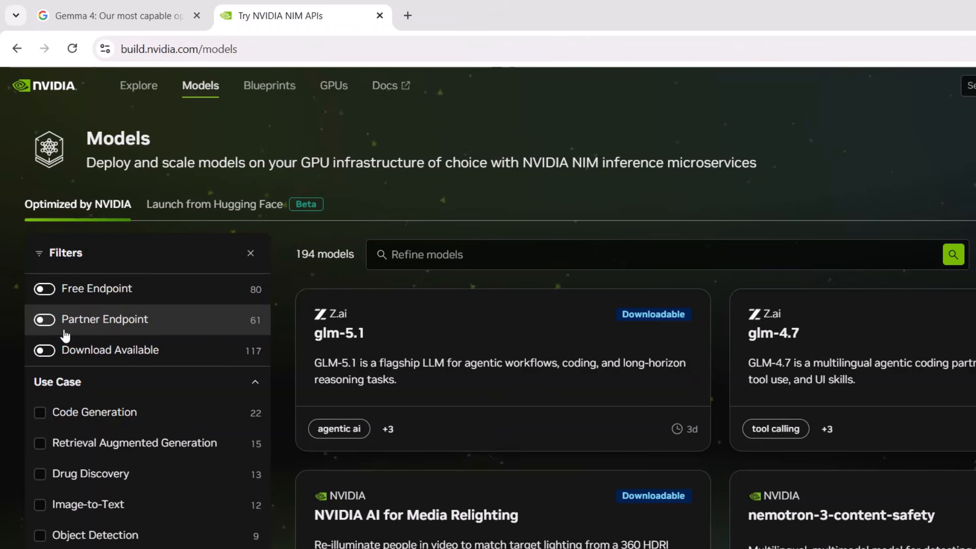
{"action": "left_click", "coordinate": [44, 321]}
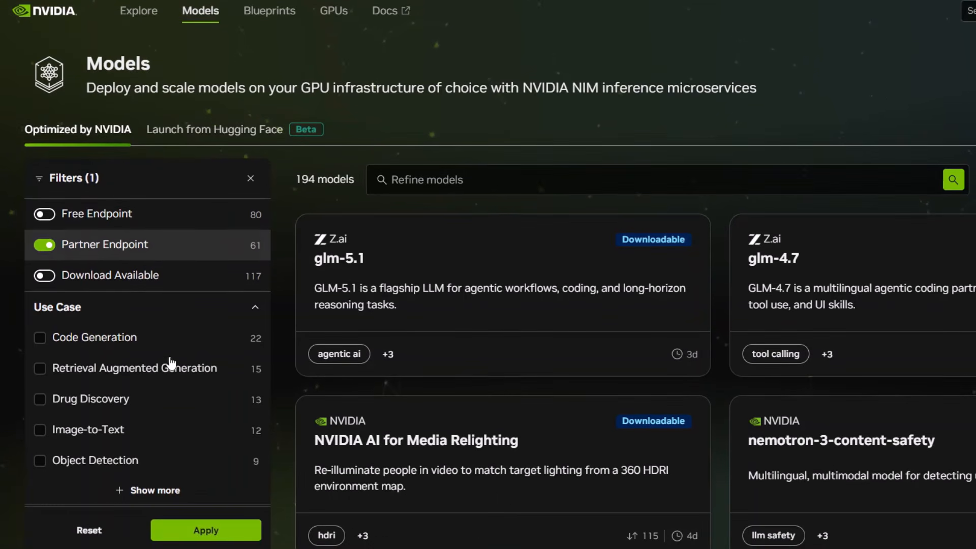
{"action": "left_click", "coordinate": [204, 546]}
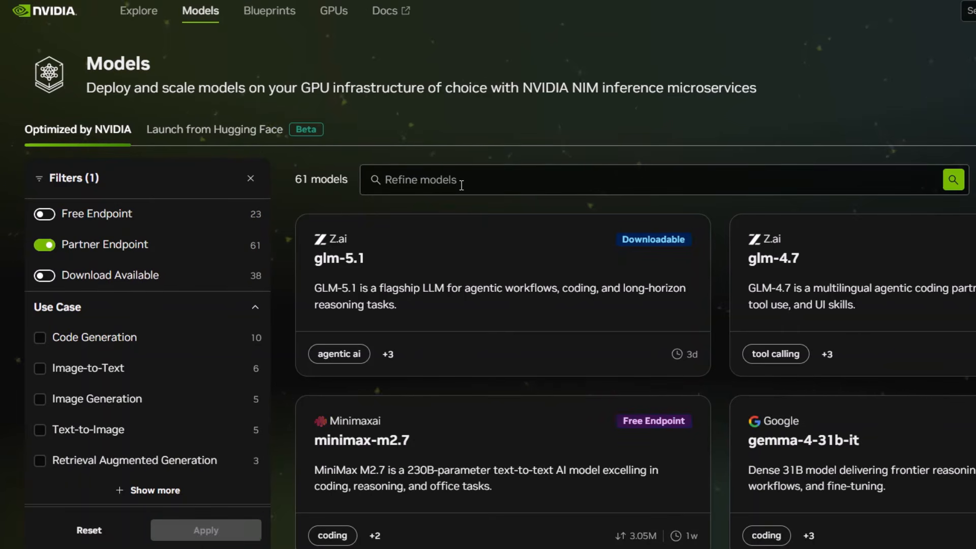
{"action": "scroll", "coordinate": [844, 340], "scroll_direction": "down", "scroll_amount": 2}
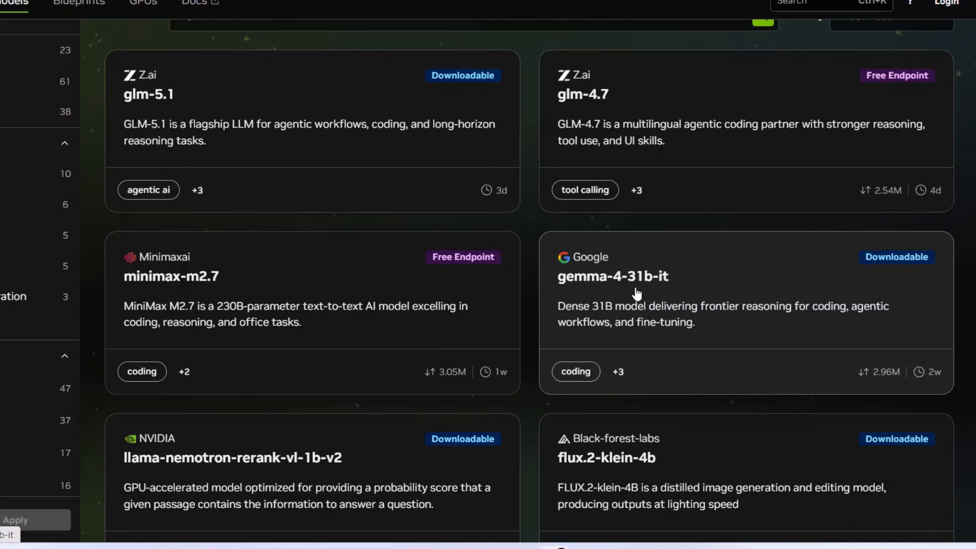
{"action": "left_click", "coordinate": [636, 292]}
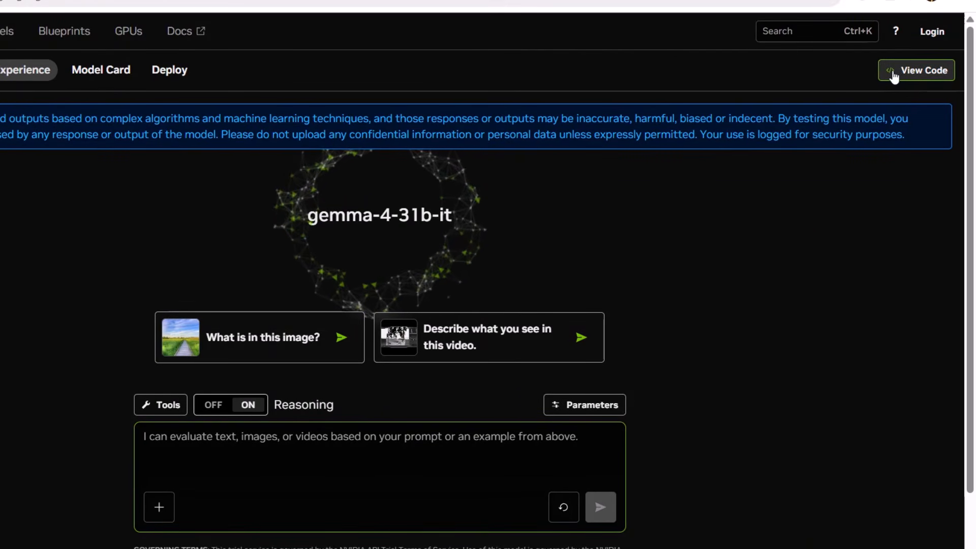
Examine the base URL, model ID and API key option in the model's Python request code, and close it
{"action": "left_click", "coordinate": [914, 77]}
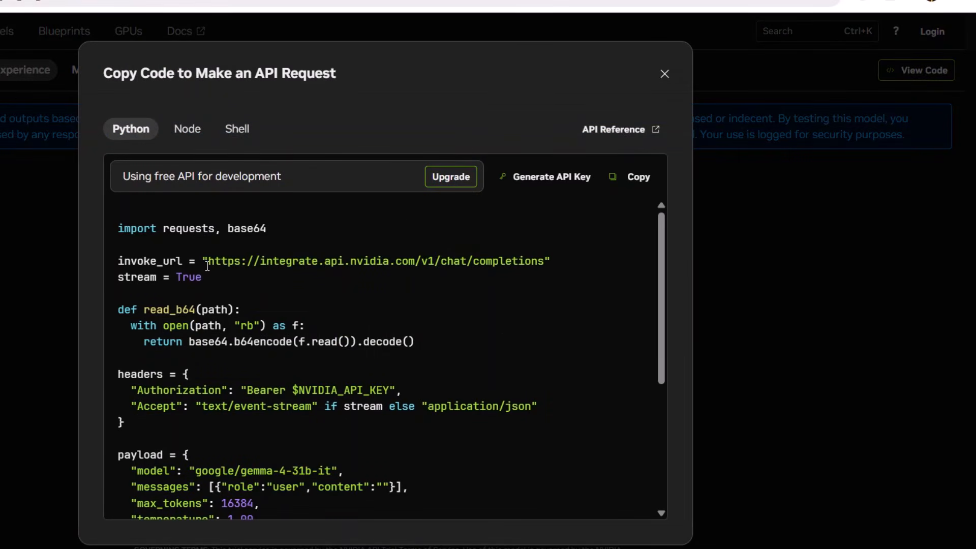
{"action": "left_click_drag", "start_coordinate": [217, 262], "coordinate": [434, 267]}
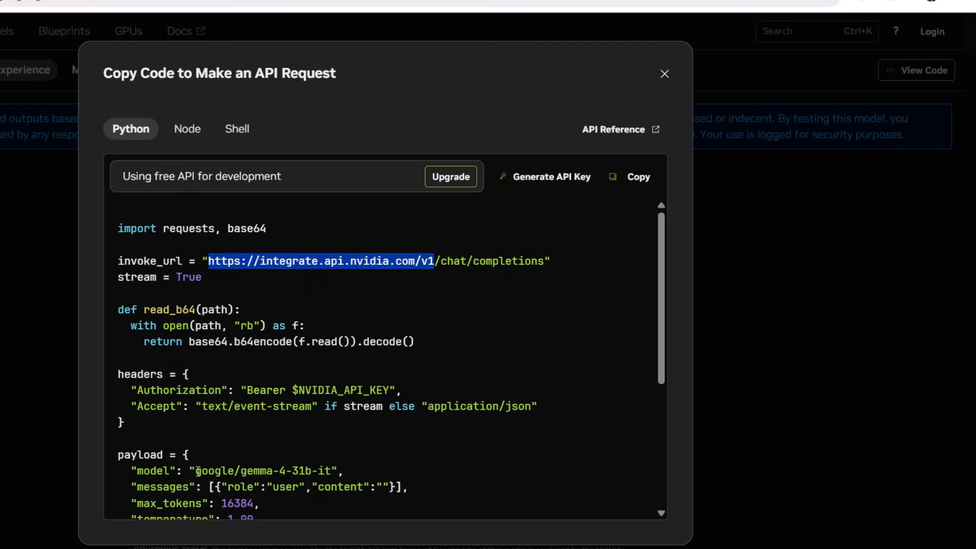
{"action": "left_click_drag", "start_coordinate": [198, 471], "coordinate": [327, 472]}
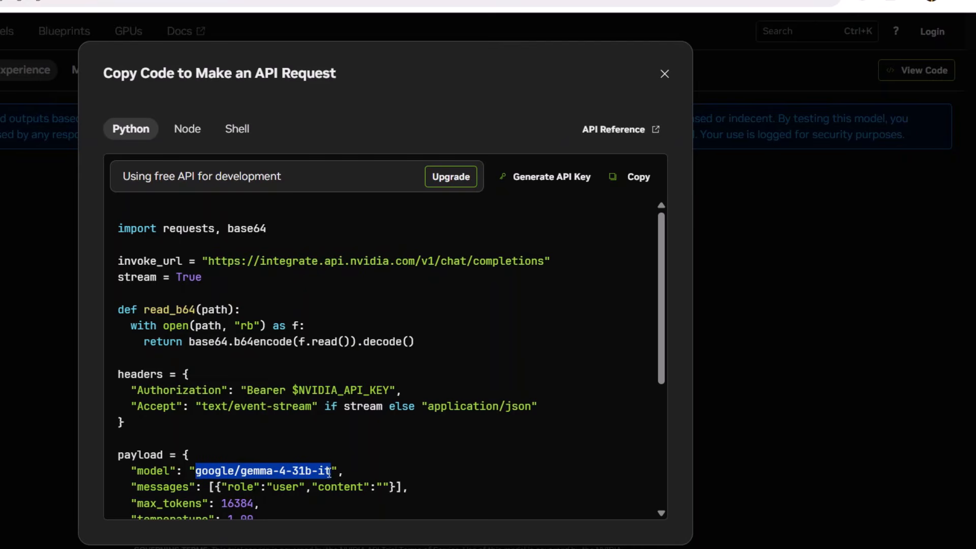
{"action": "left_click", "coordinate": [279, 467]}
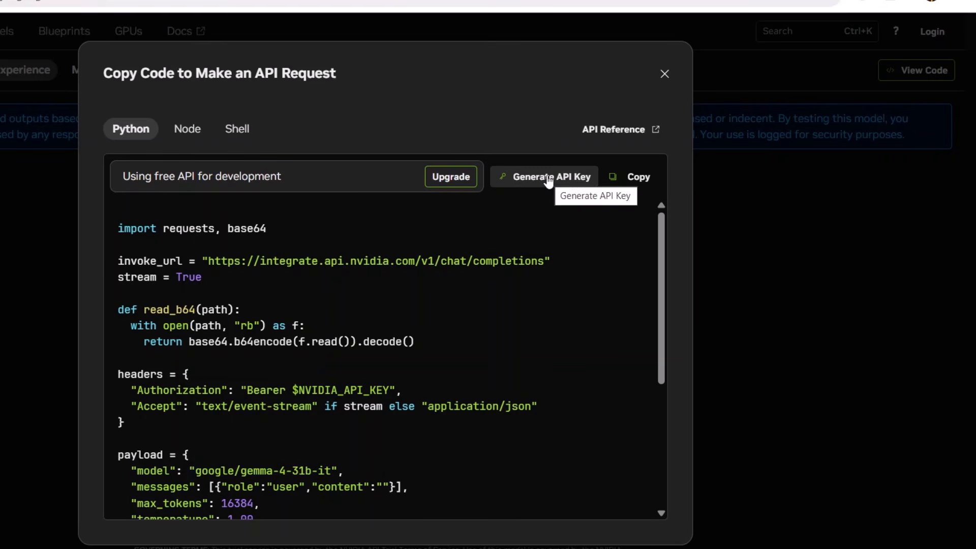
{"action": "left_click", "coordinate": [664, 76]}
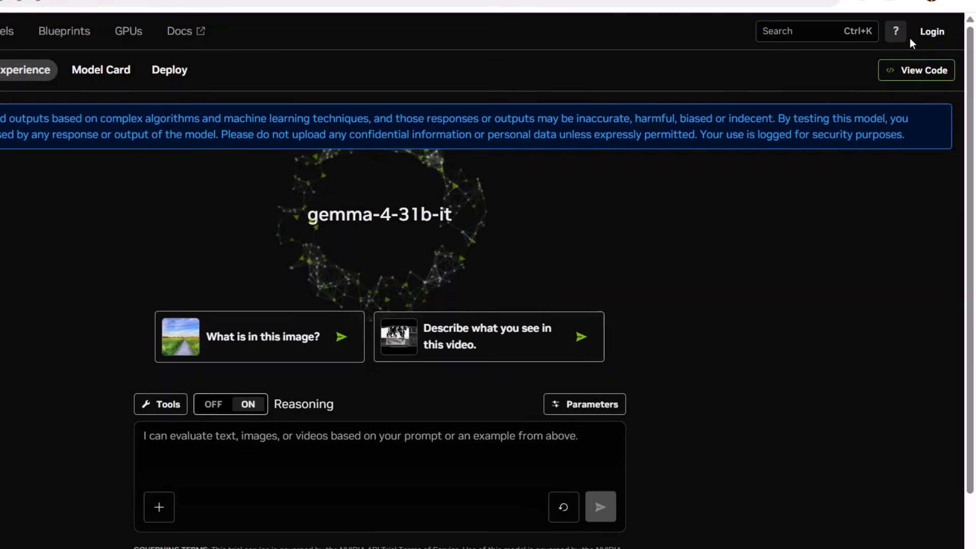
Log in to the NVIDIA account and check the account menu for the API Keys entry
{"action": "left_click", "coordinate": [929, 32]}
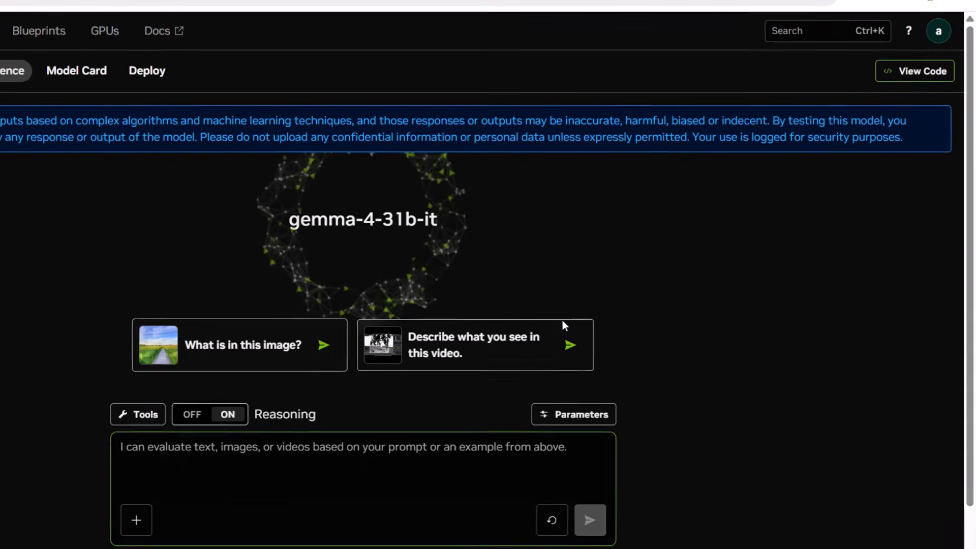
{"action": "left_click", "coordinate": [931, 29]}
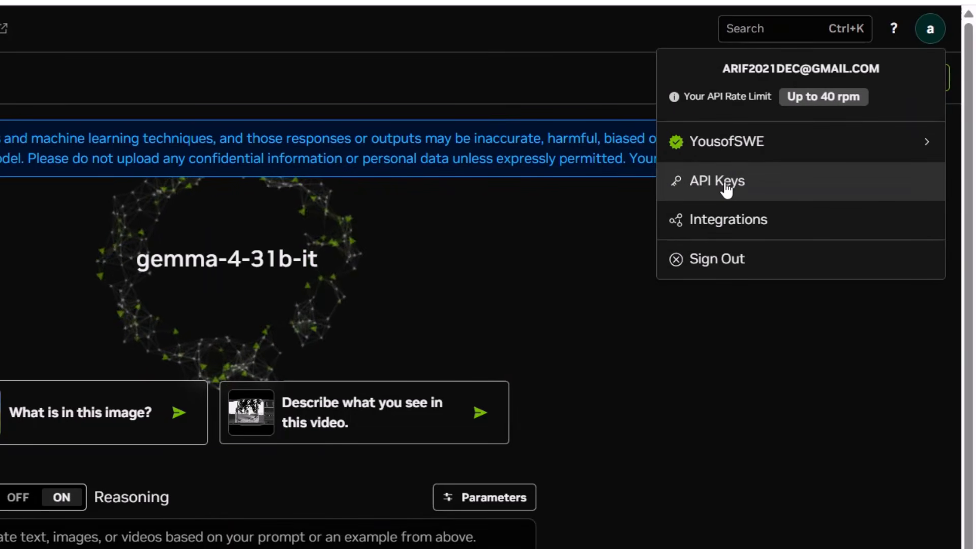
{"action": "left_click", "coordinate": [559, 283]}
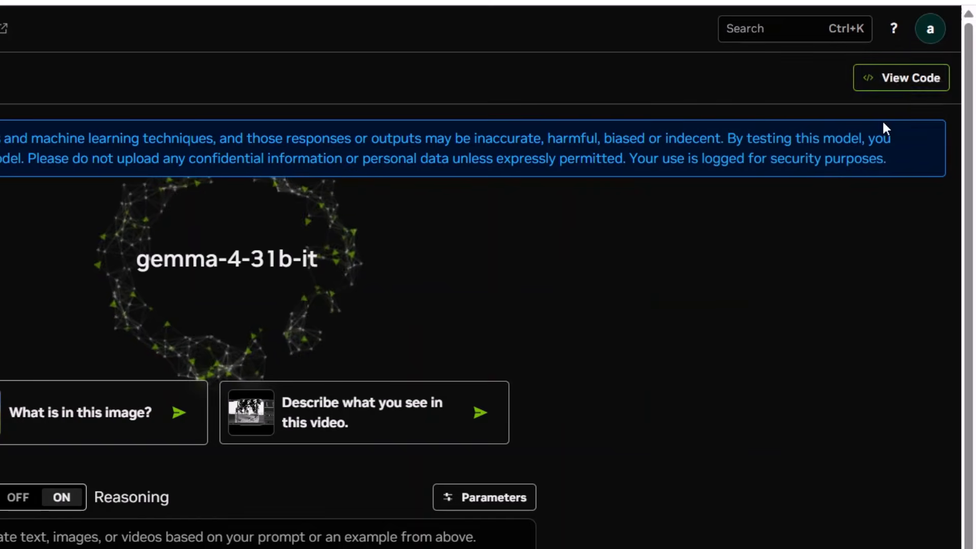
Check the key generation option and the account's API rate limit, and reopen the model's API request code
{"action": "left_click", "coordinate": [897, 92]}
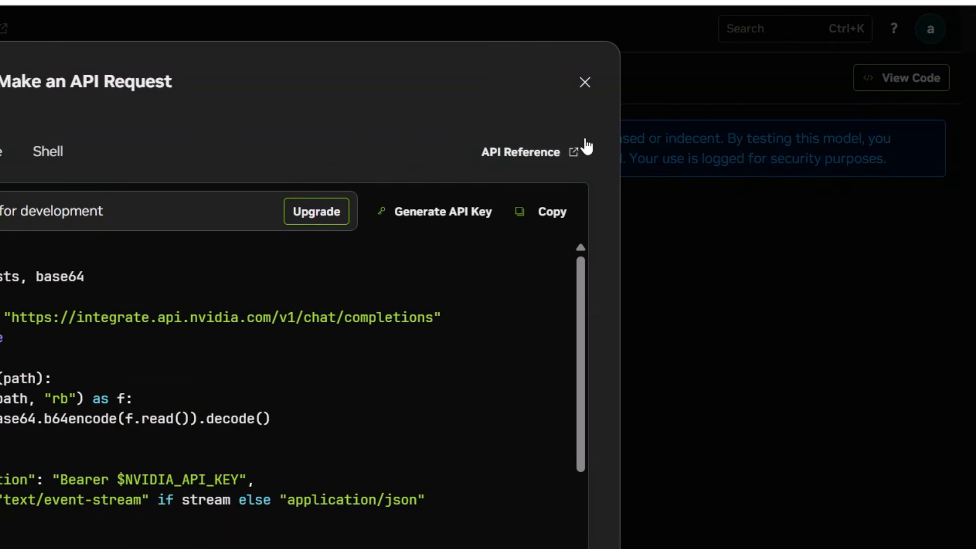
{"action": "left_click", "coordinate": [585, 84]}
{"action": "left_click", "coordinate": [927, 32]}
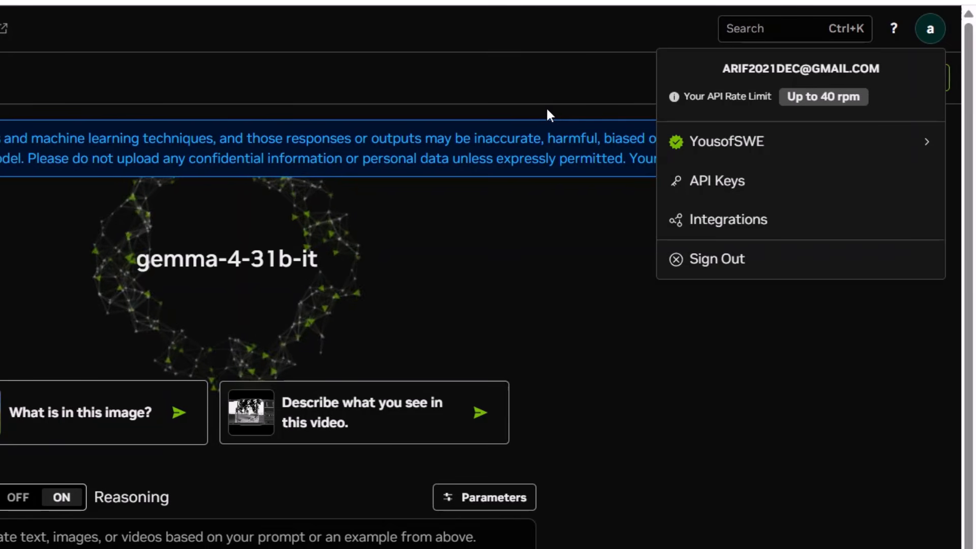
{"action": "left_click", "coordinate": [521, 89]}
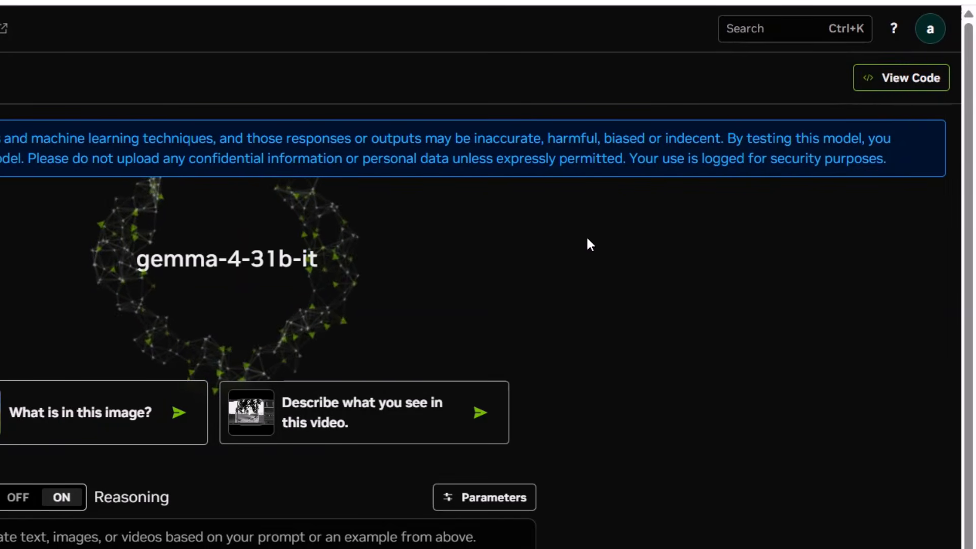
{"action": "left_click", "coordinate": [880, 86]}
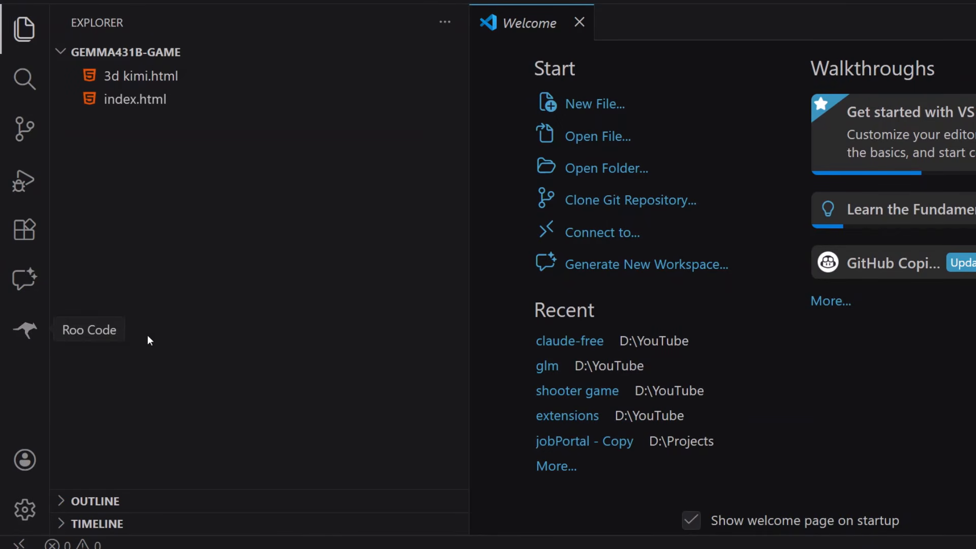
Open the Roo Code provider settings in VS Code and look through the available API providers
{"action": "left_click", "coordinate": [32, 338]}
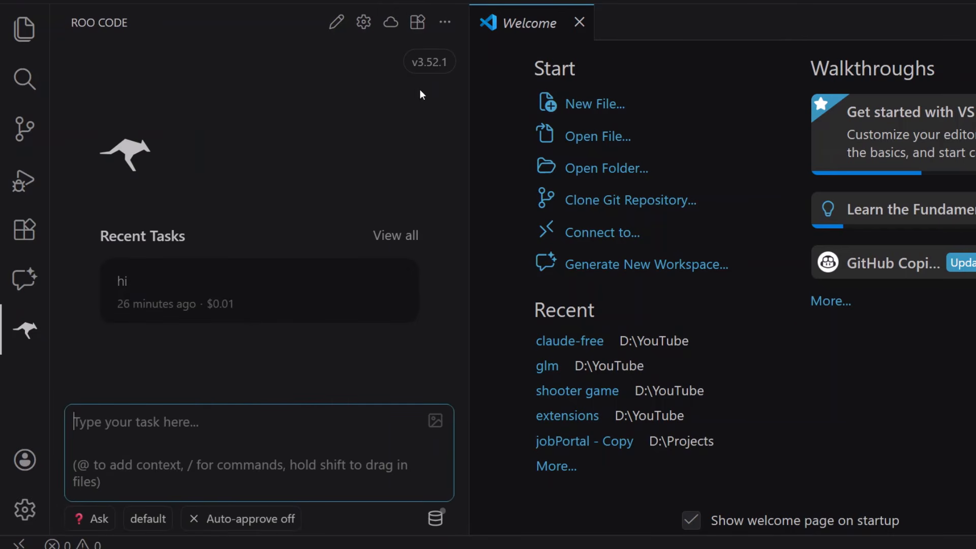
{"action": "left_click", "coordinate": [364, 21]}
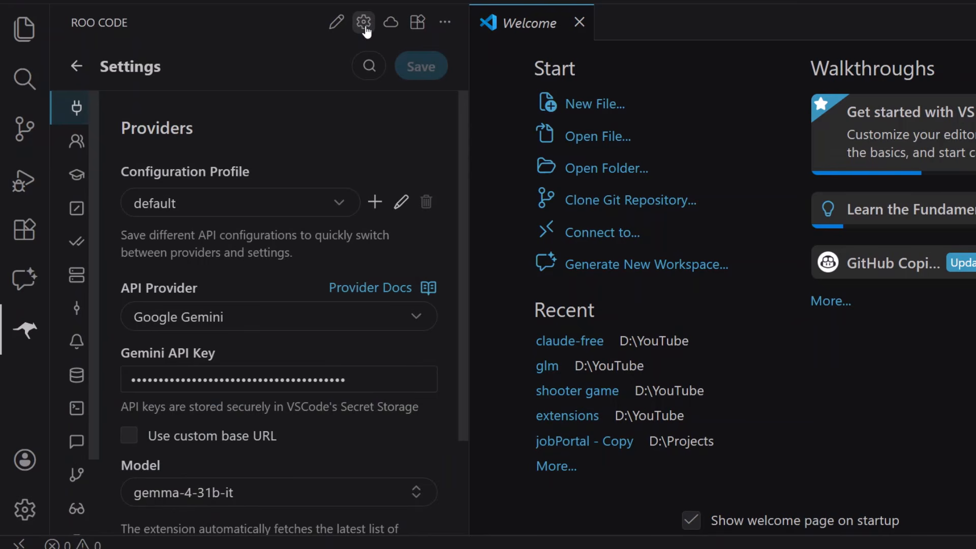
{"action": "left_click", "coordinate": [262, 330]}
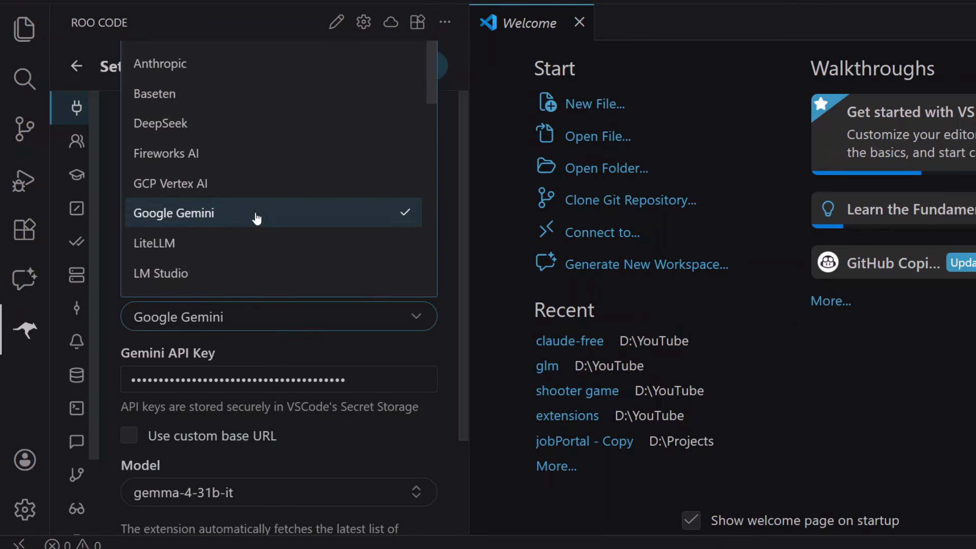
{"action": "scroll", "coordinate": [256, 213], "scroll_direction": "down", "scroll_amount": 6}
{"action": "scroll", "coordinate": [257, 213], "scroll_direction": "down", "scroll_amount": 5}
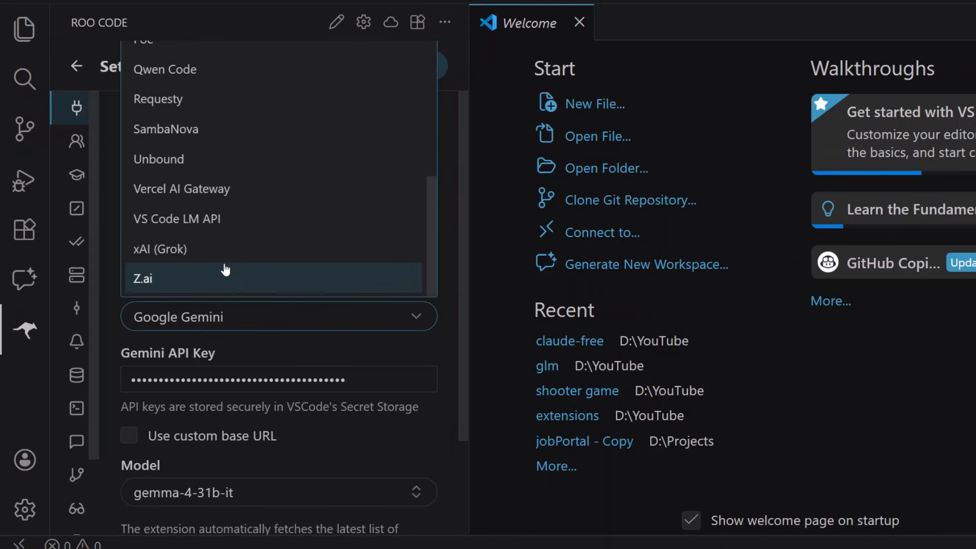
{"action": "scroll", "coordinate": [224, 268], "scroll_direction": "up", "scroll_amount": 4}
{"action": "scroll", "coordinate": [224, 267], "scroll_direction": "down", "scroll_amount": 4}
{"action": "scroll", "coordinate": [168, 229], "scroll_direction": "up", "scroll_amount": 10}
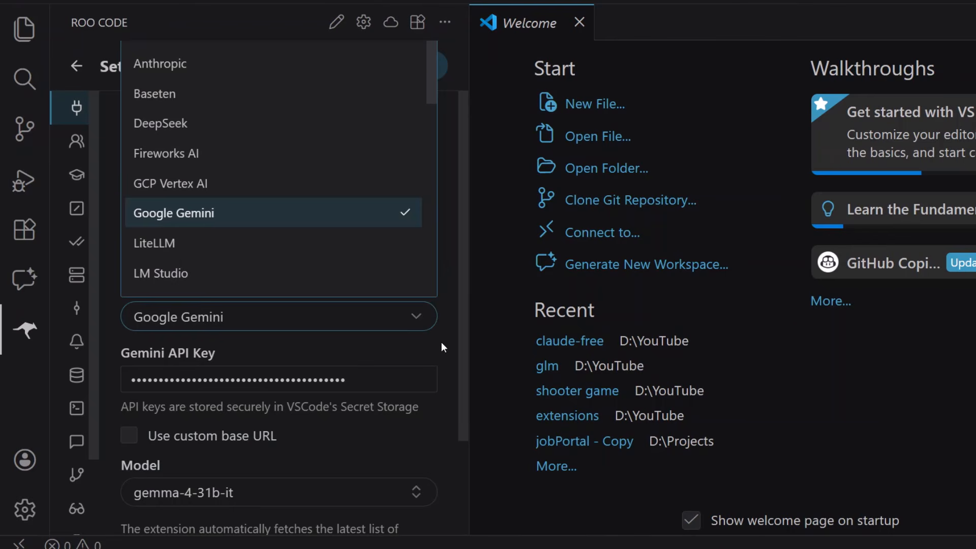
{"action": "left_click", "coordinate": [463, 290]}
{"action": "left_click_drag", "start_coordinate": [468, 229], "coordinate": [466, 187]}
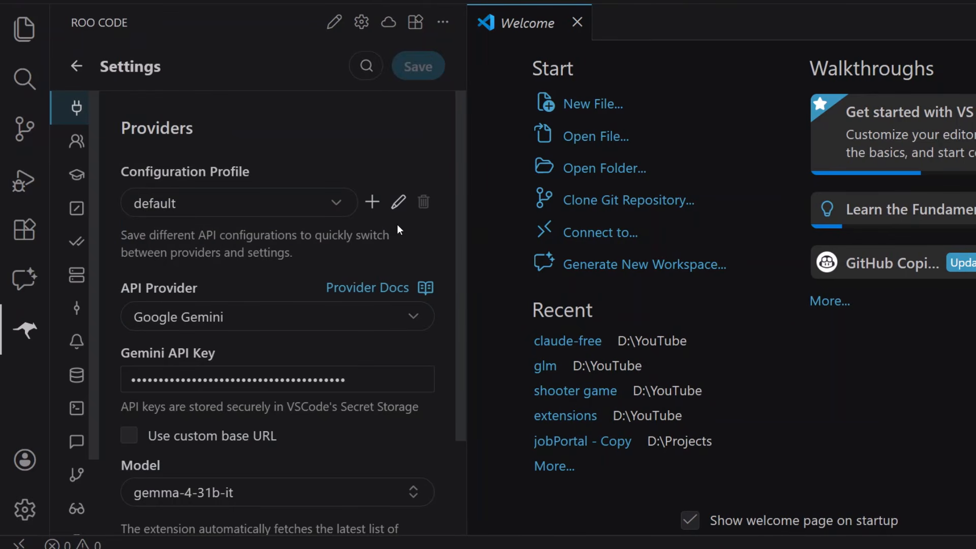
Set the API provider of the default configuration profile to OpenAI Compatible
{"action": "left_click", "coordinate": [249, 331]}
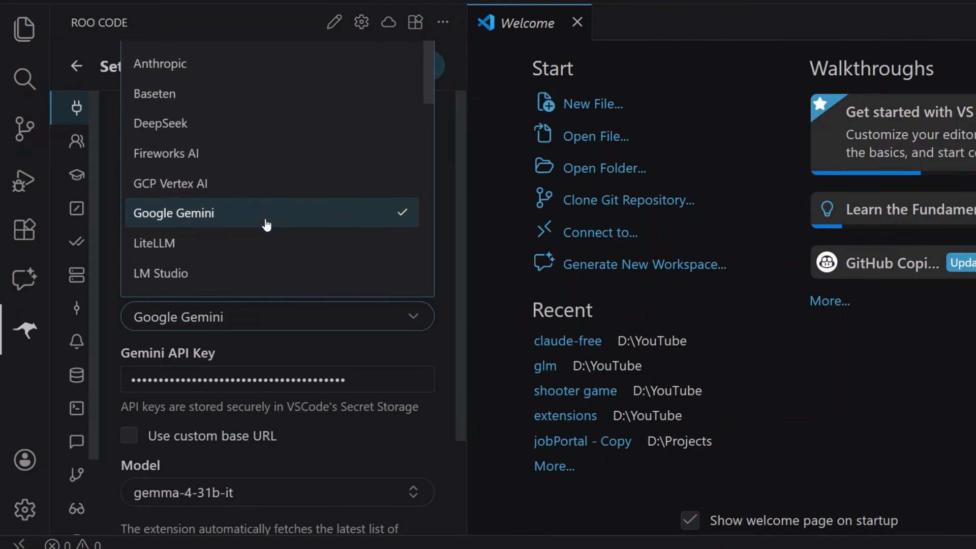
{"action": "type", "text": "open"}
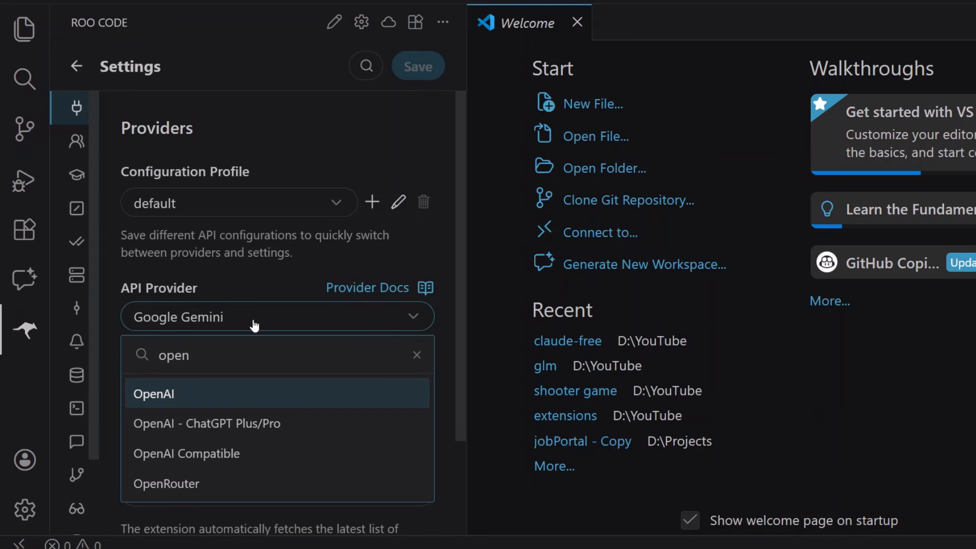
{"action": "left_click", "coordinate": [220, 458]}
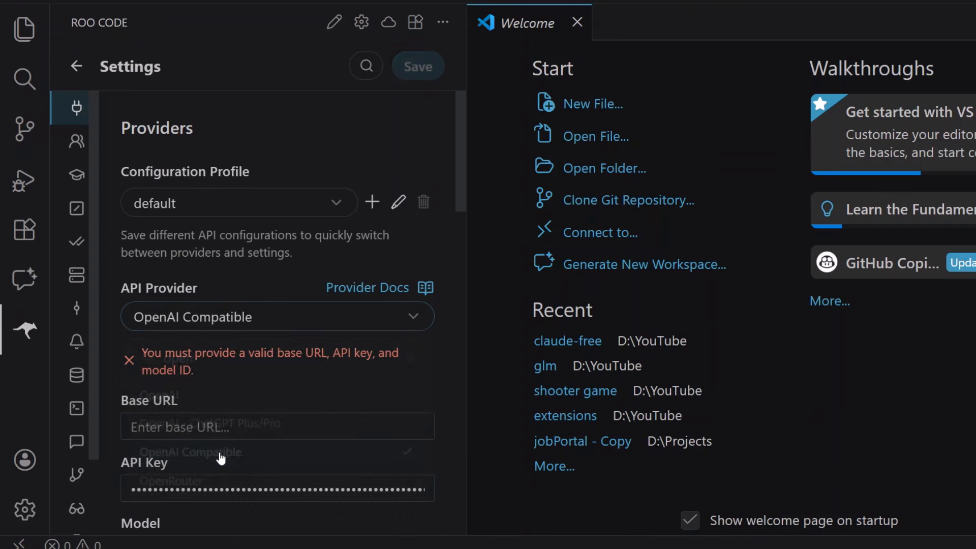
{"action": "scroll", "coordinate": [273, 368], "scroll_direction": "down", "scroll_amount": 2}
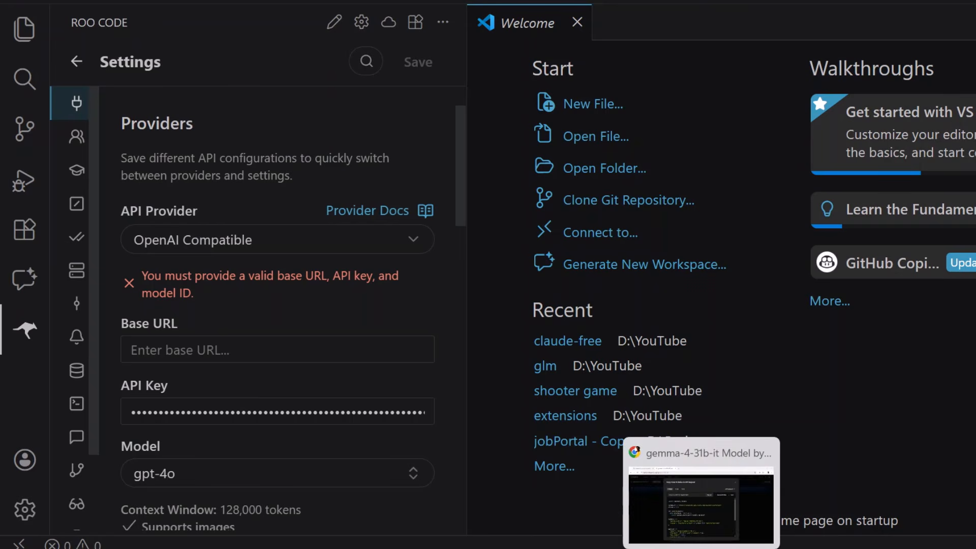
{"action": "left_click", "coordinate": [702, 548]}
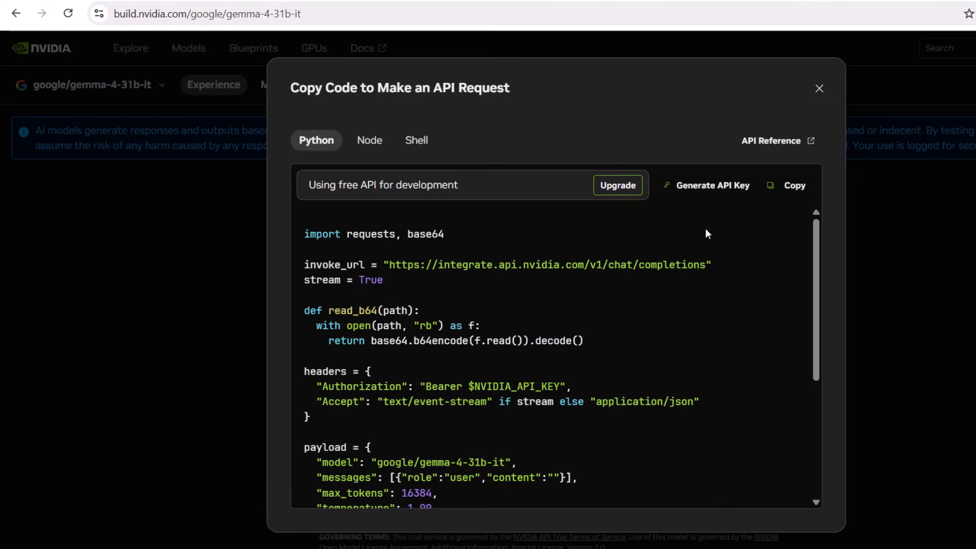
{"action": "left_click_drag", "start_coordinate": [391, 264], "coordinate": [603, 271]}
{"action": "key", "text": "ctrl+c"}
{"action": "left_click", "coordinate": [412, 266]}
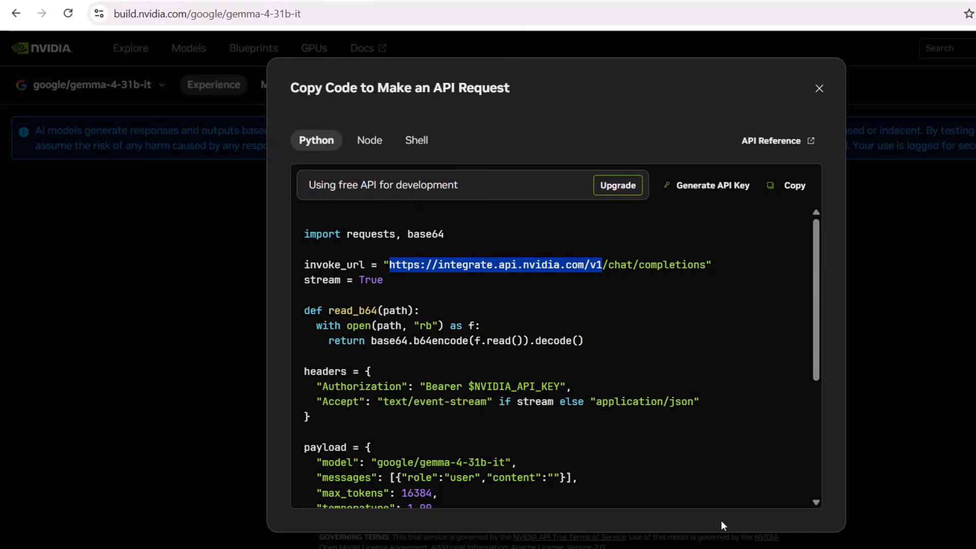
{"action": "key", "text": "alt+Tab"}
{"action": "left_click", "coordinate": [291, 350]}
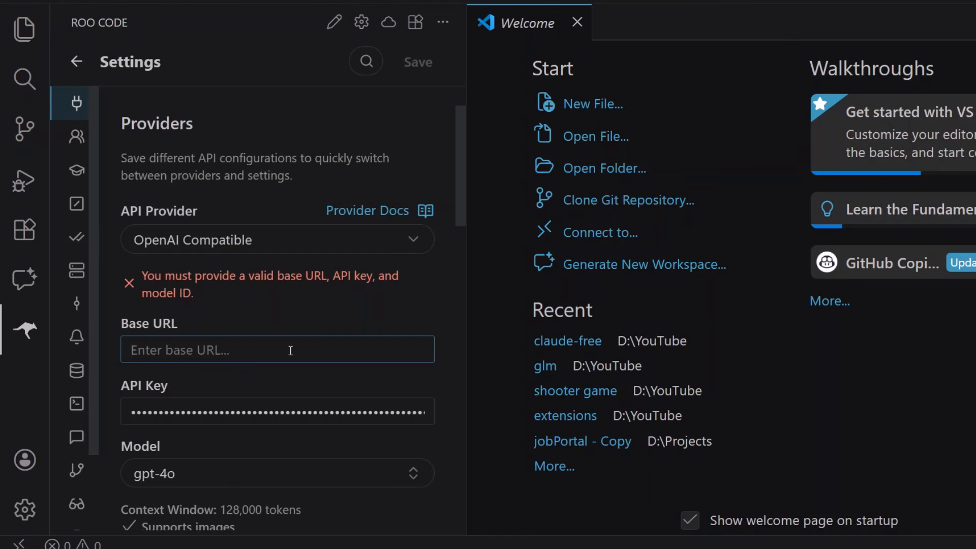
{"action": "key", "text": "ctrl+v"}
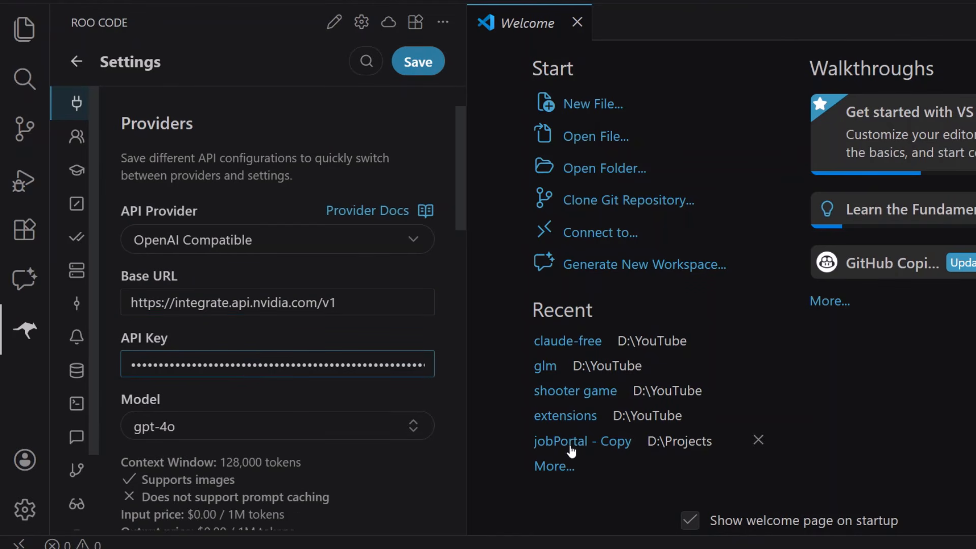
Open Notepad, copy the NVIDIA API key from the Ai prompt library notes, and minimize the window
{"action": "key", "text": "super"}
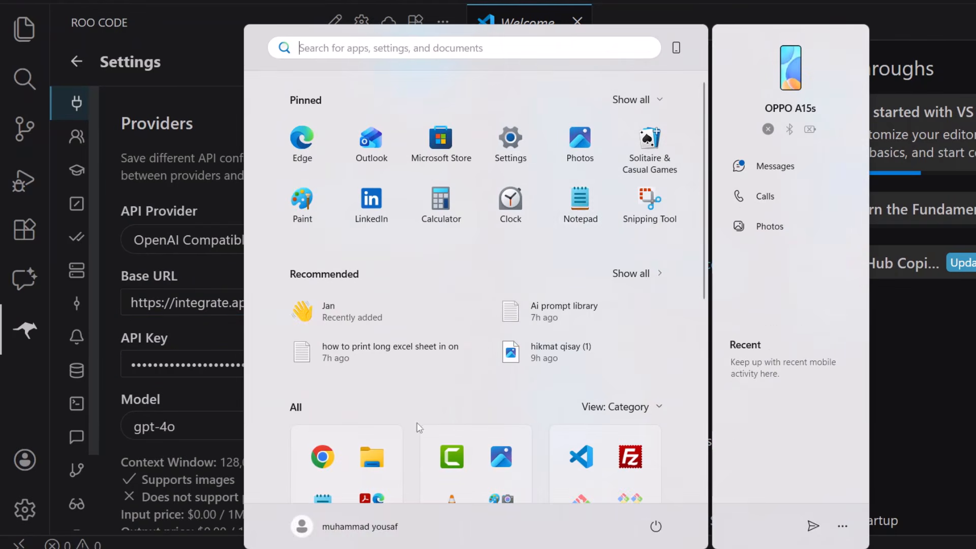
{"action": "left_click", "coordinate": [580, 204]}
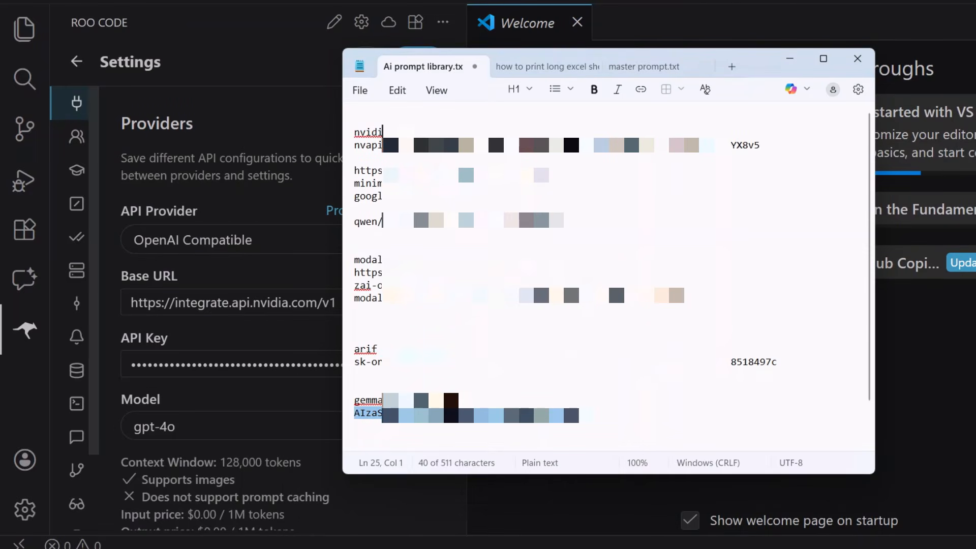
{"action": "left_click", "coordinate": [763, 144]}
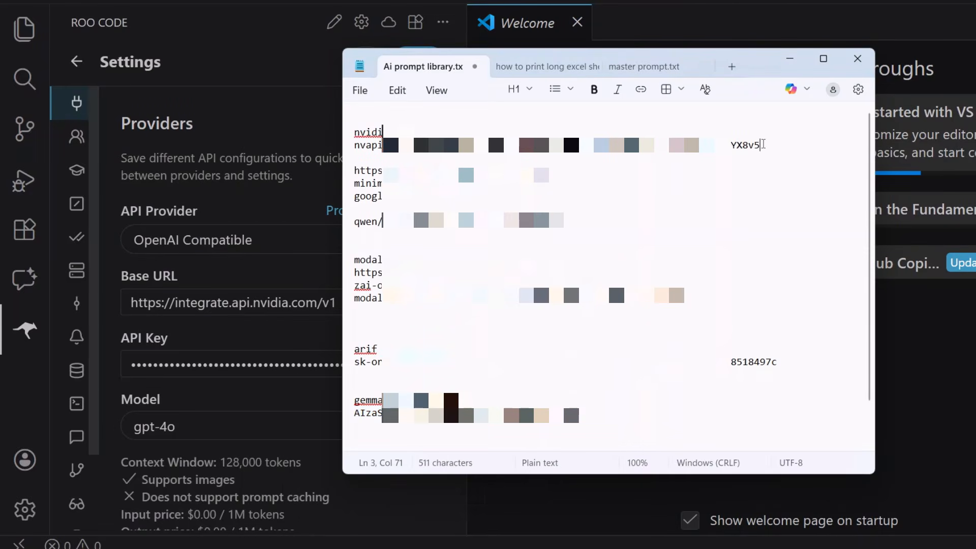
{"action": "left_click_drag", "start_coordinate": [760, 146], "coordinate": [351, 148]}
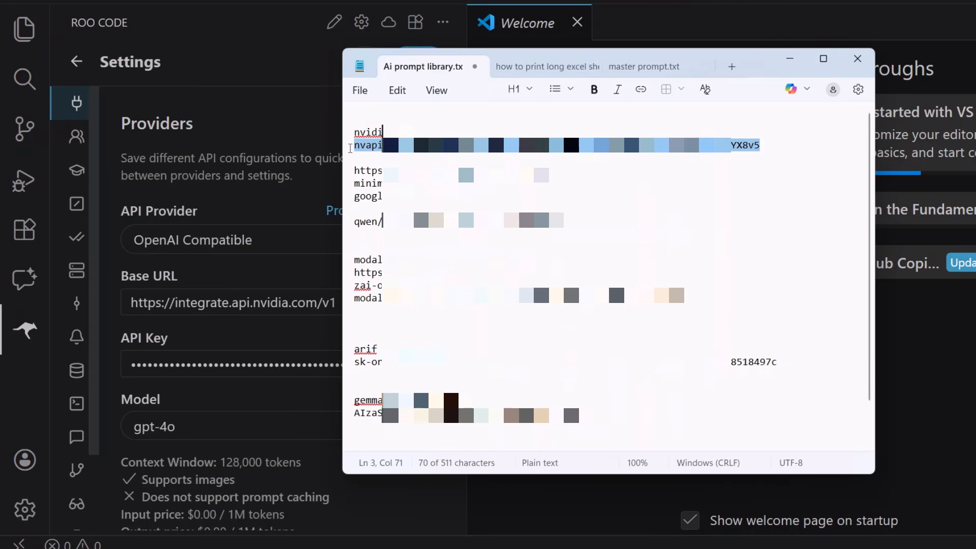
{"action": "left_click", "coordinate": [789, 58]}
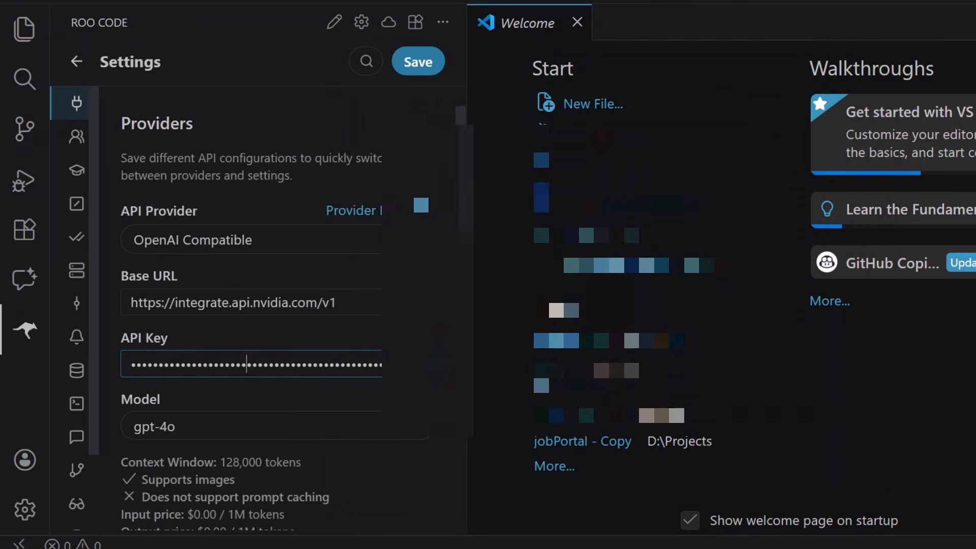
Replace the stored API key of the OpenAI Compatible provider with the copied NVIDIA API key
{"action": "left_click", "coordinate": [380, 364]}
{"action": "key", "text": "ctrl+a"}
{"action": "key", "text": "BackSpace"}
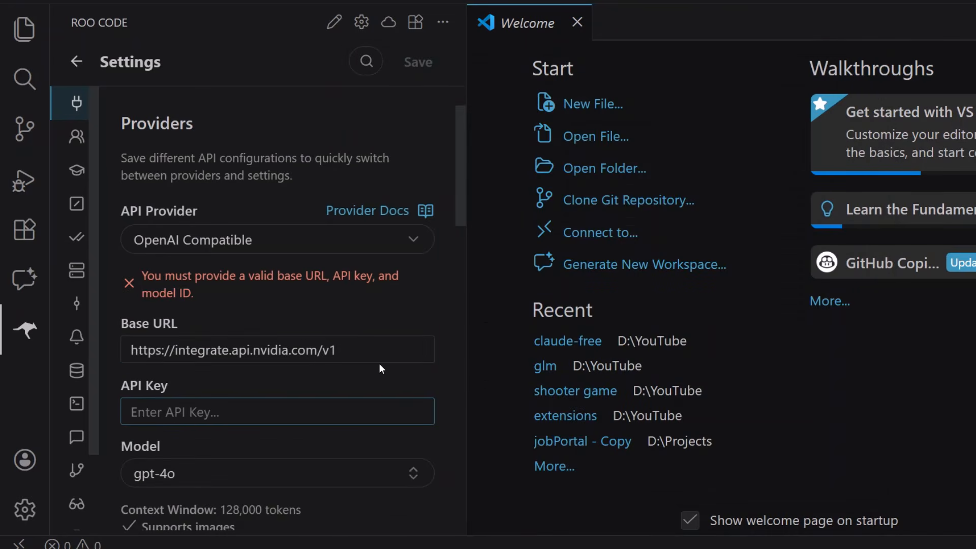
{"action": "key", "text": "ctrl+v"}
Set the provider's model to the custom ID google/gemma-4-31b-it copied from the browser's request code, and save the settings
{"action": "scroll", "coordinate": [212, 405], "scroll_direction": "down", "scroll_amount": 4}
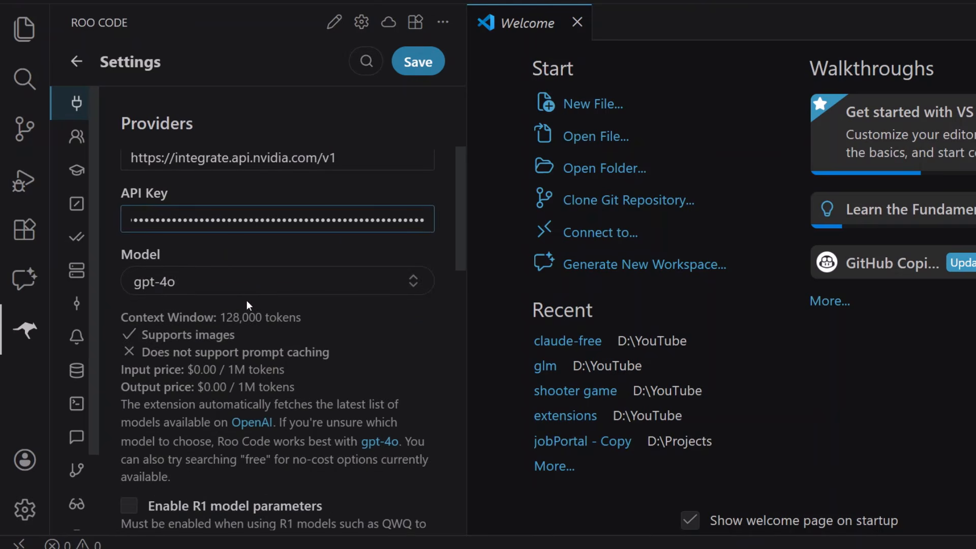
{"action": "left_click", "coordinate": [248, 289]}
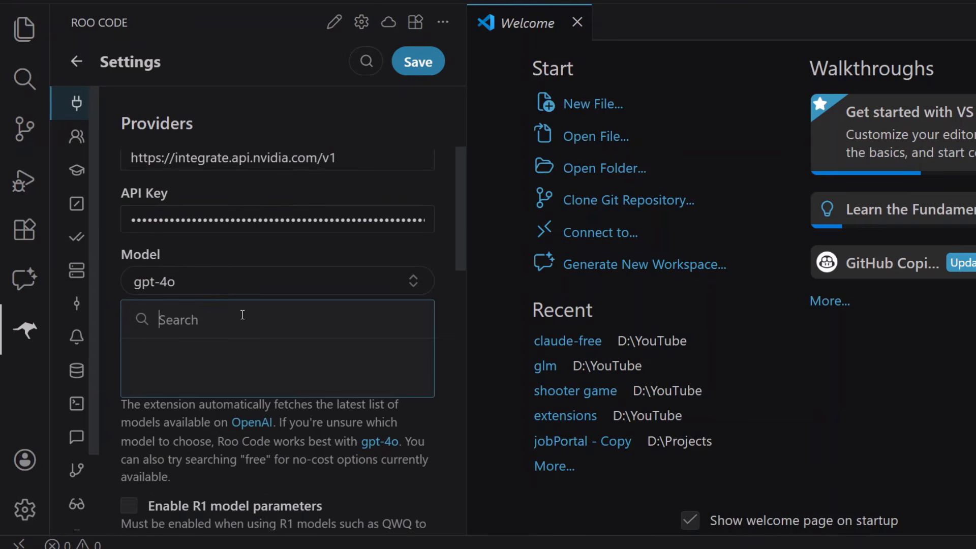
{"action": "left_click", "coordinate": [656, 548]}
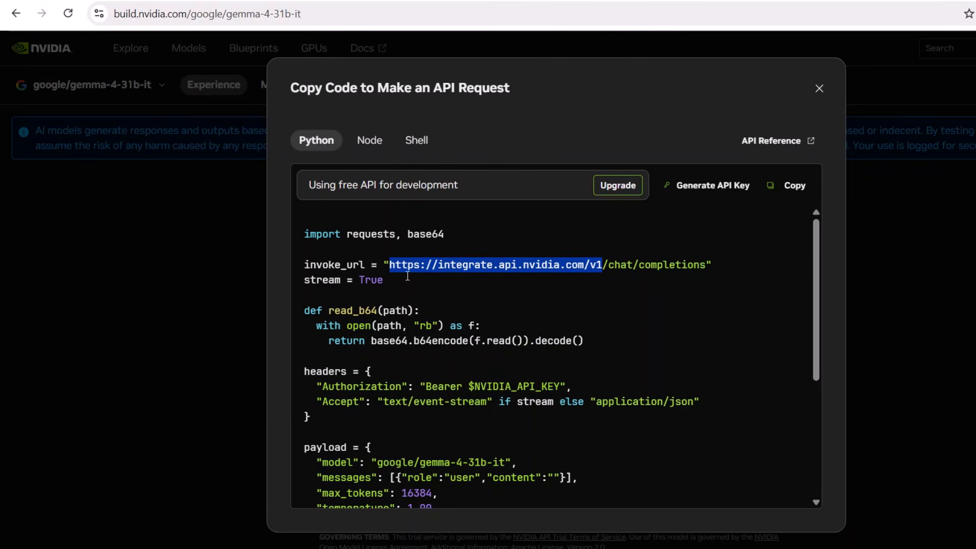
{"action": "left_click_drag", "start_coordinate": [376, 462], "coordinate": [505, 469]}
{"action": "key", "text": "ctrl+c"}
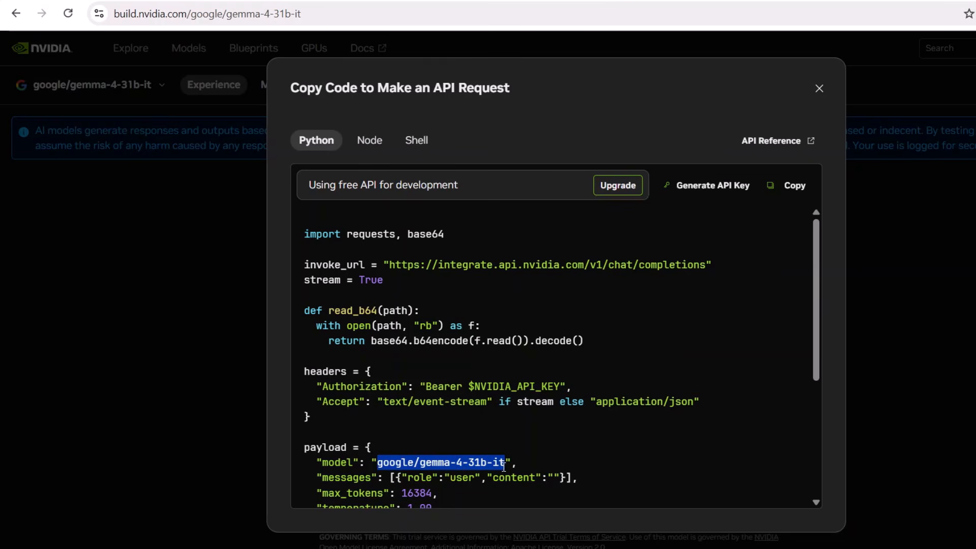
{"action": "key", "text": "alt+Tab"}
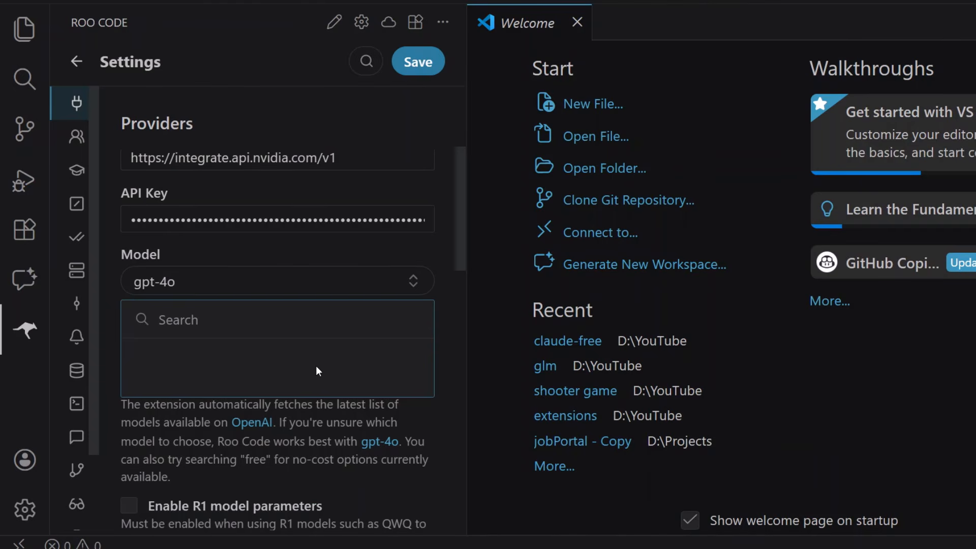
{"action": "key", "text": "ctrl+v"}
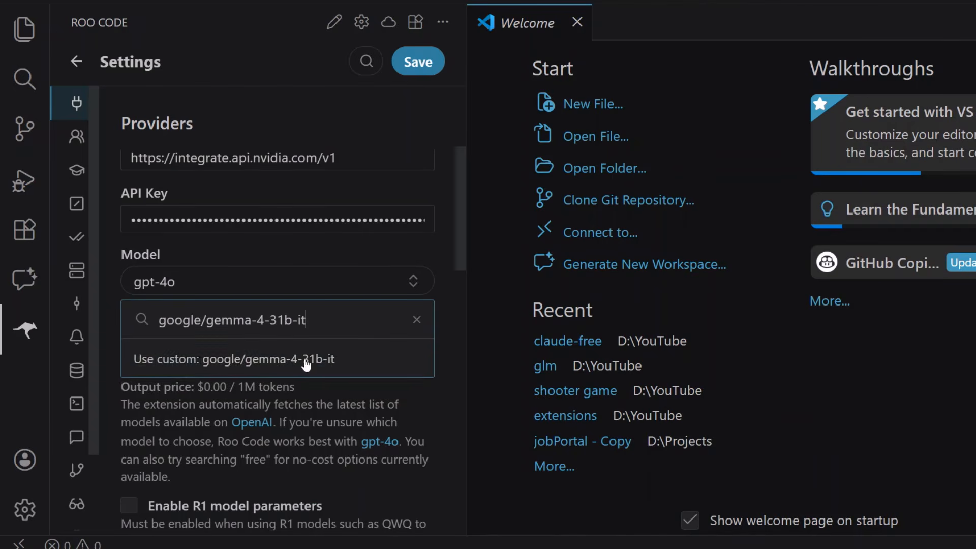
{"action": "left_click", "coordinate": [267, 362]}
{"action": "scroll", "coordinate": [456, 151], "scroll_direction": "up", "scroll_amount": 5}
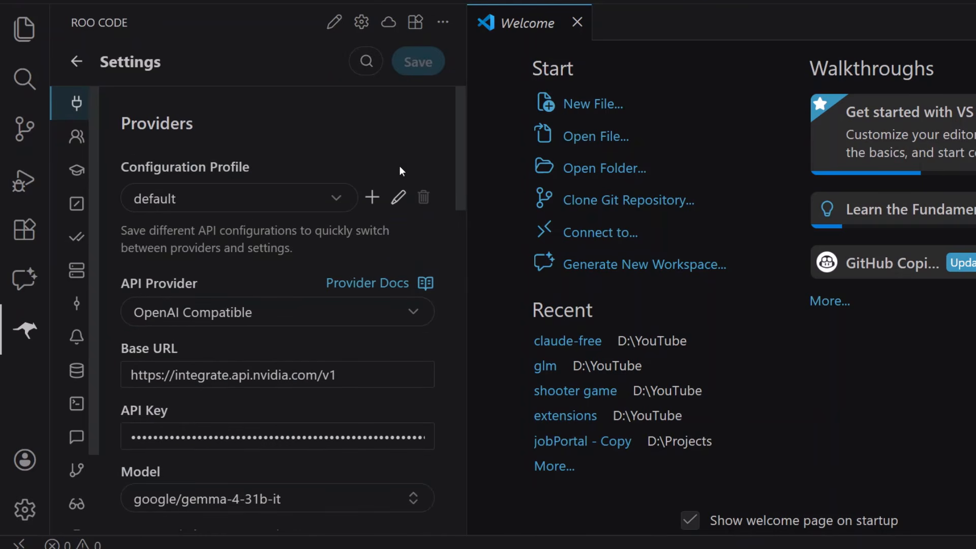
Leave the settings and check which model the default API configuration uses for the chat
{"action": "left_click", "coordinate": [76, 61]}
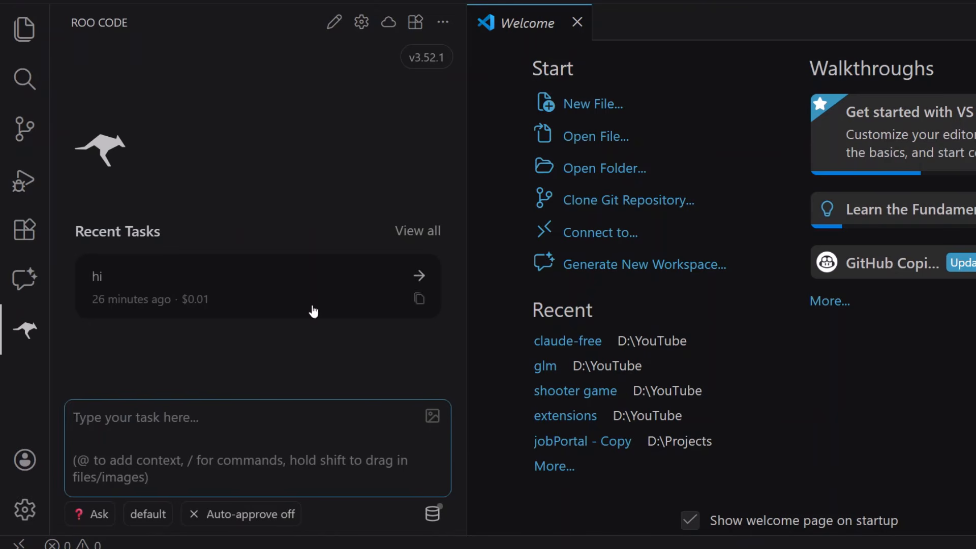
{"action": "left_click", "coordinate": [151, 522]}
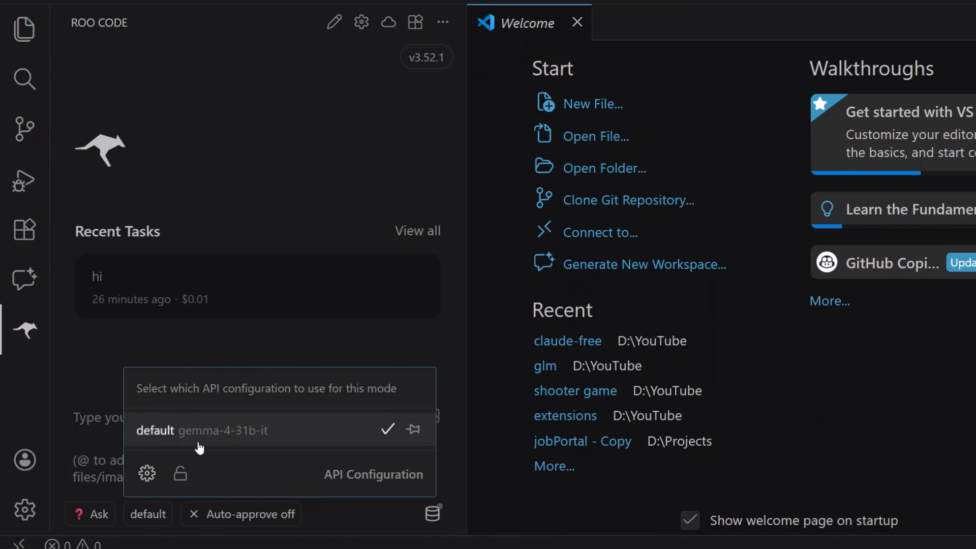
{"action": "left_click", "coordinate": [170, 285]}
Open the recent task "hi", expand its details, and delete it from the task history
{"action": "left_click", "coordinate": [170, 283]}
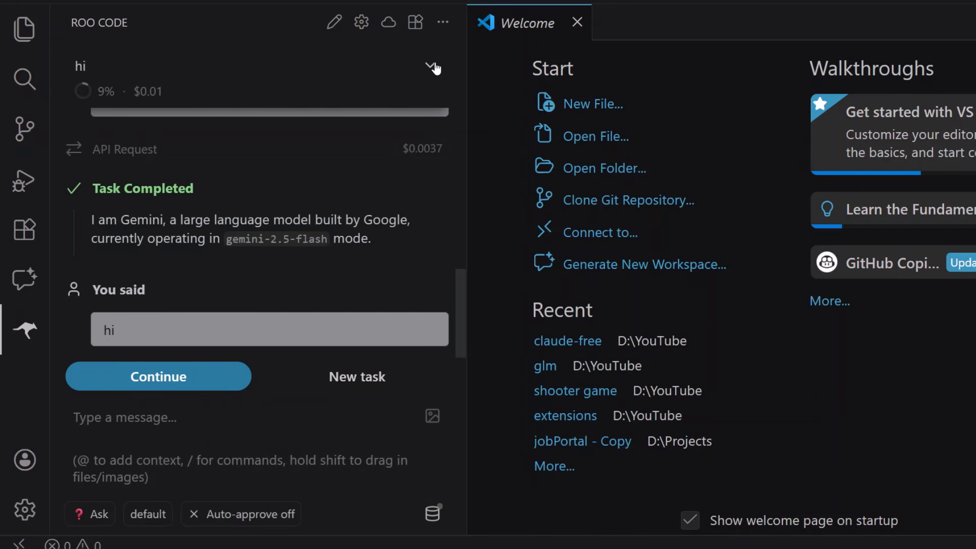
{"action": "left_click", "coordinate": [431, 67]}
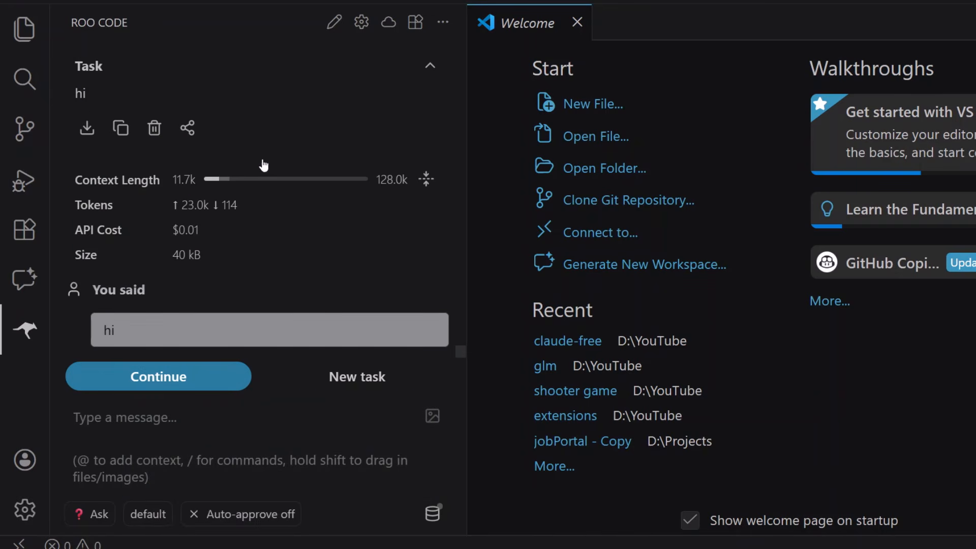
{"action": "left_click", "coordinate": [154, 129]}
{"action": "left_click", "coordinate": [401, 353]}
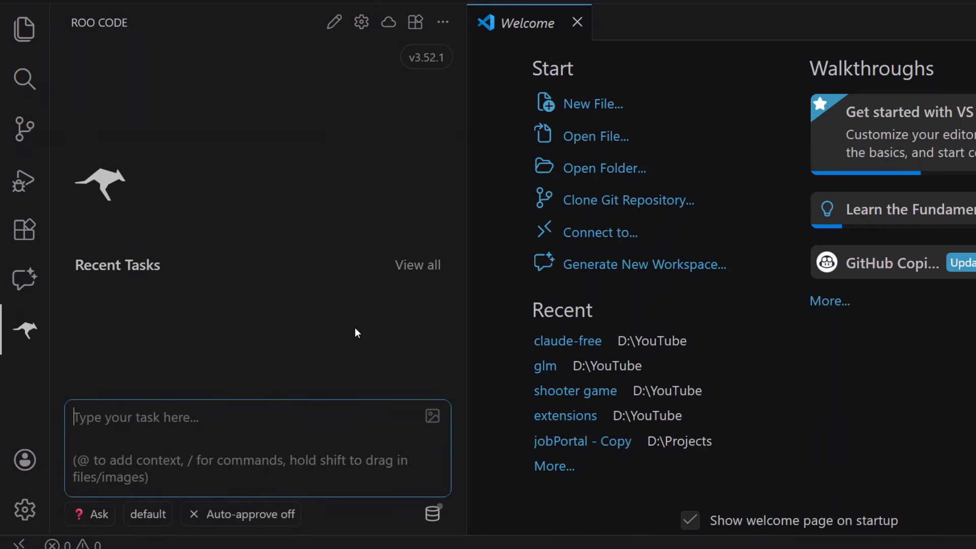
Send the task "which model is this?", retry the request, and read the reply
{"action": "type", "text": "which m"}
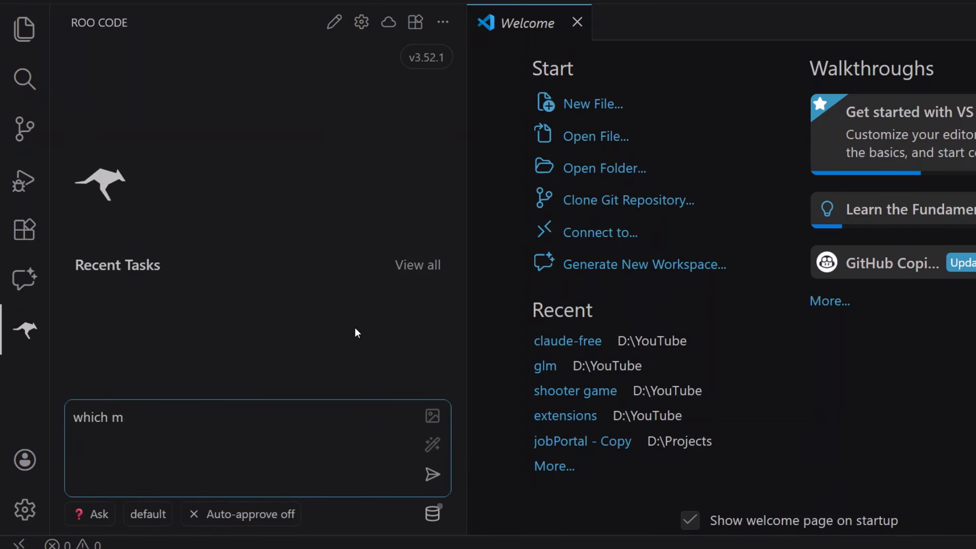
{"action": "type", "text": "iodel is this?"}
{"action": "key", "text": "Return"}
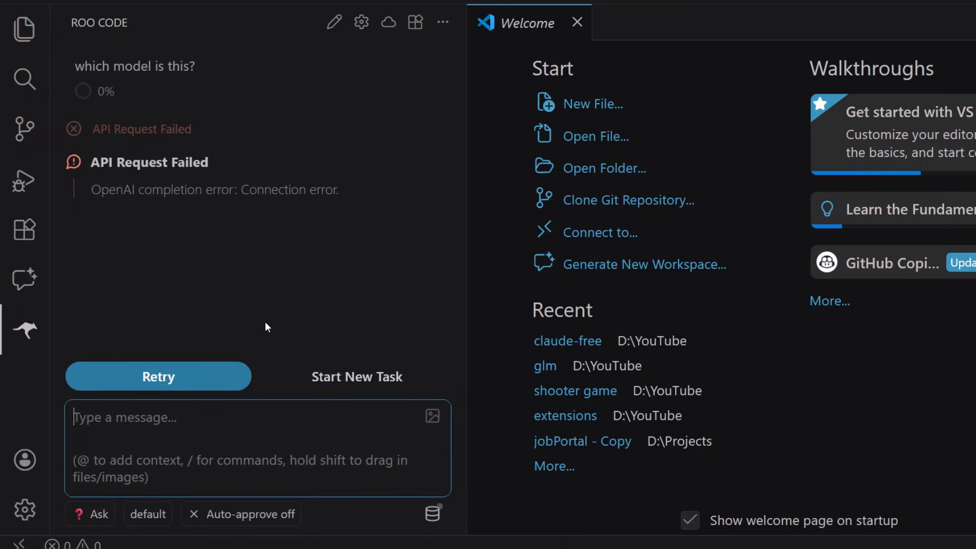
{"action": "left_click", "coordinate": [166, 376]}
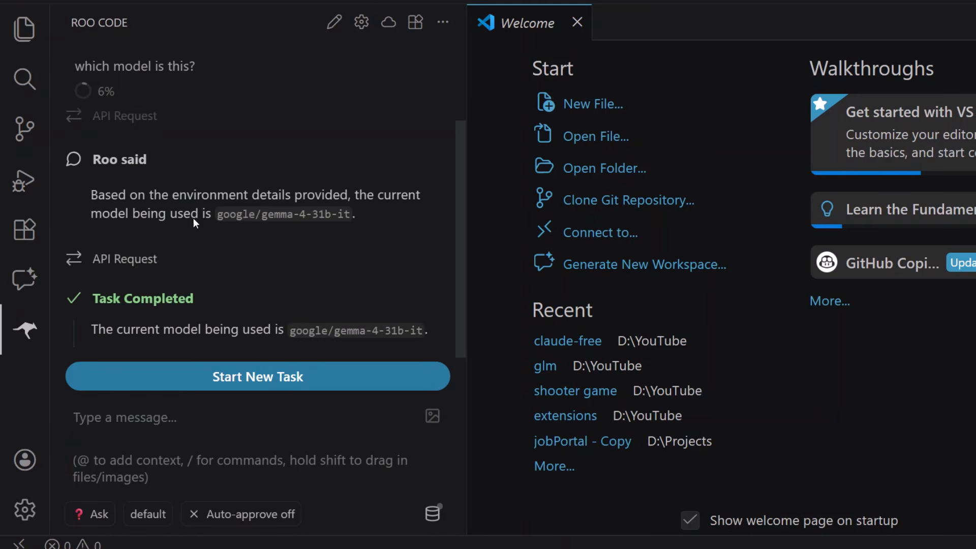
{"action": "left_click_drag", "start_coordinate": [87, 194], "coordinate": [230, 205]}
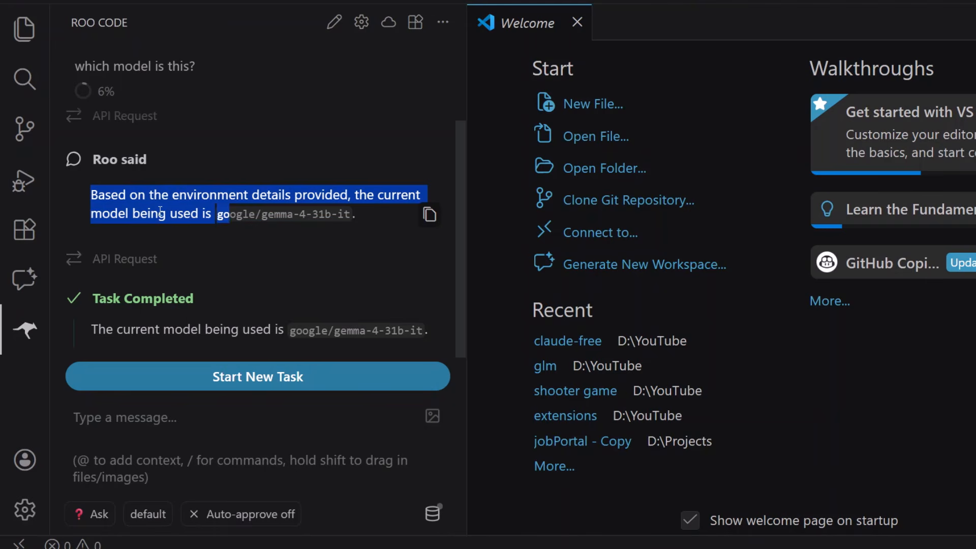
{"action": "left_click", "coordinate": [201, 232]}
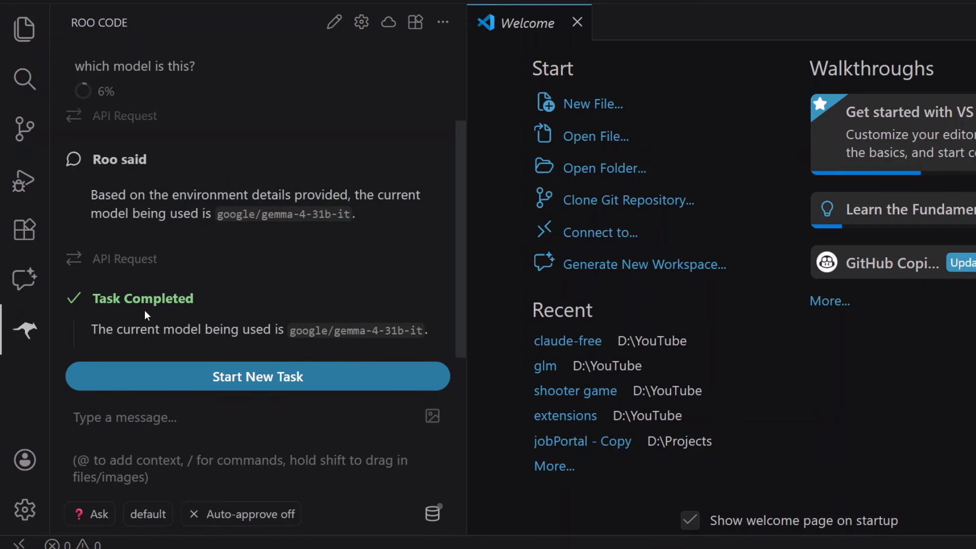
{"action": "left_click_drag", "start_coordinate": [90, 331], "coordinate": [429, 335]}
{"action": "left_click", "coordinate": [113, 333]}
Ask the follow-up question "what is javaScript?" and read through the answer
{"action": "left_click", "coordinate": [168, 456]}
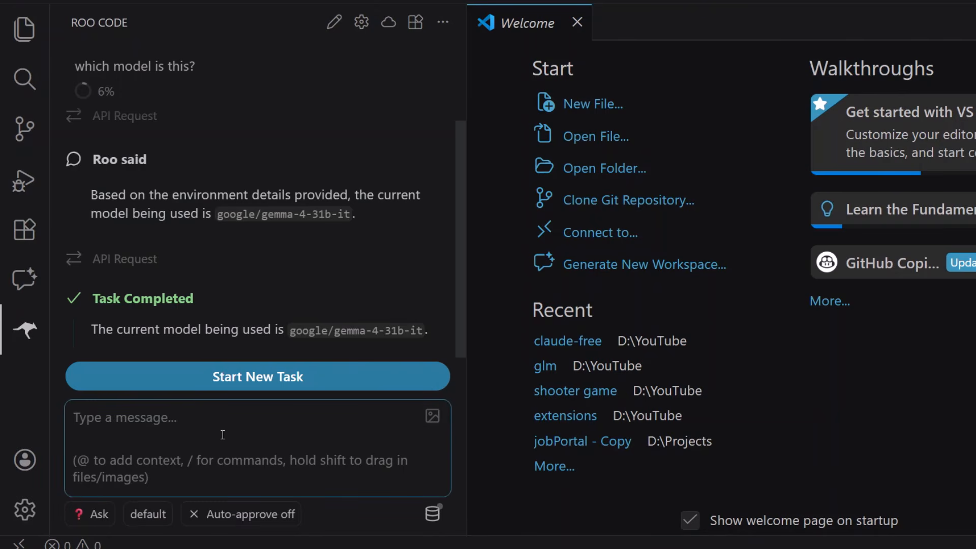
{"action": "type", "text": "what is java"}
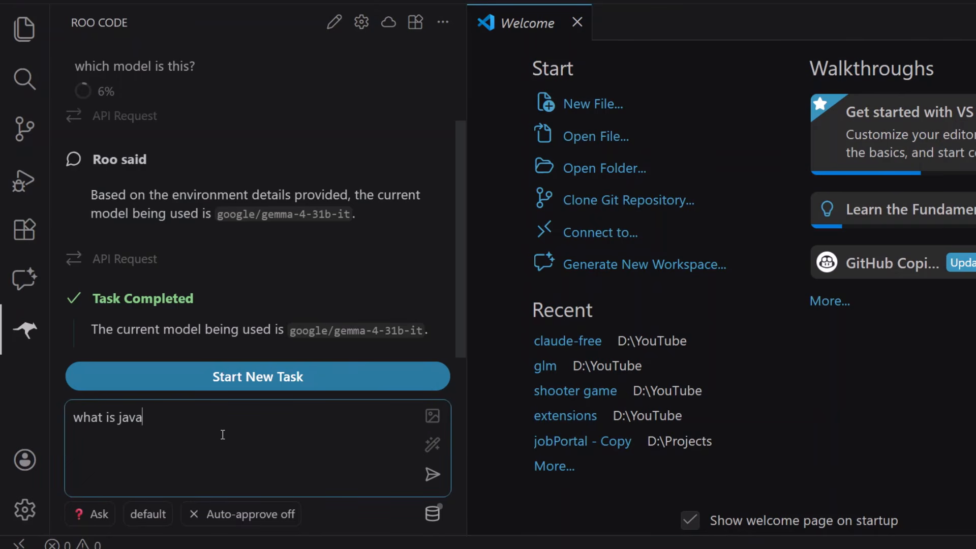
{"action": "type", "text": "Script?"}
{"action": "key", "text": "Return"}
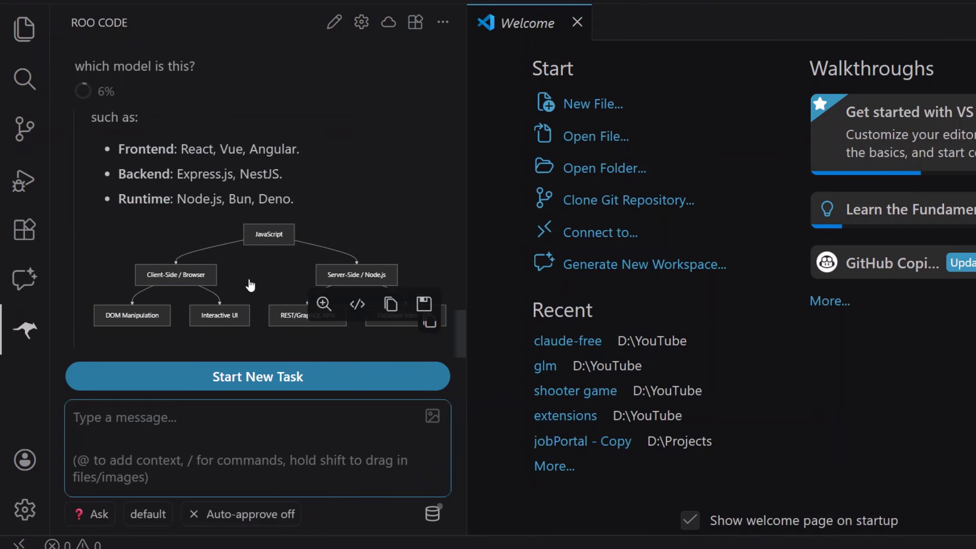
{"action": "scroll", "coordinate": [231, 256], "scroll_direction": "up", "scroll_amount": 8}
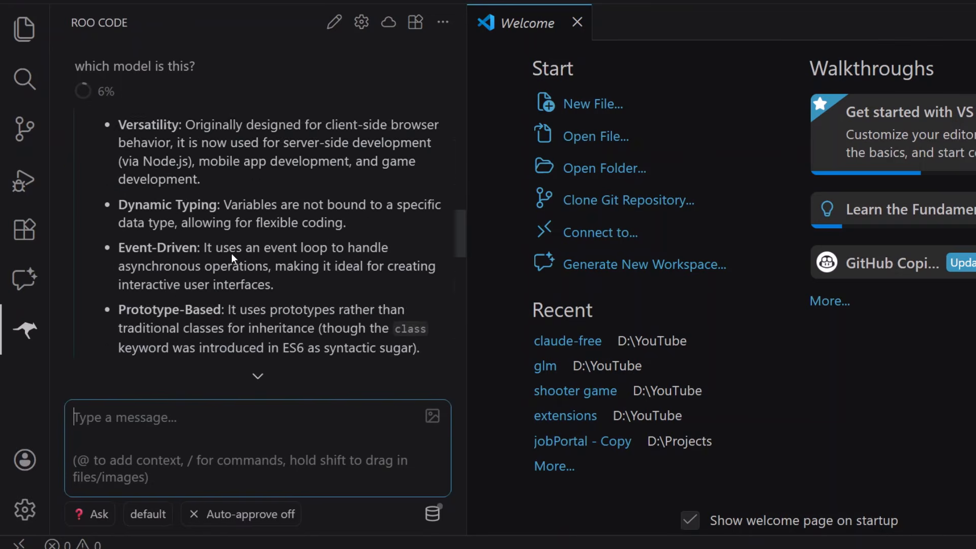
{"action": "scroll", "coordinate": [230, 253], "scroll_direction": "up", "scroll_amount": 4}
{"action": "scroll", "coordinate": [231, 253], "scroll_direction": "down", "scroll_amount": 2}
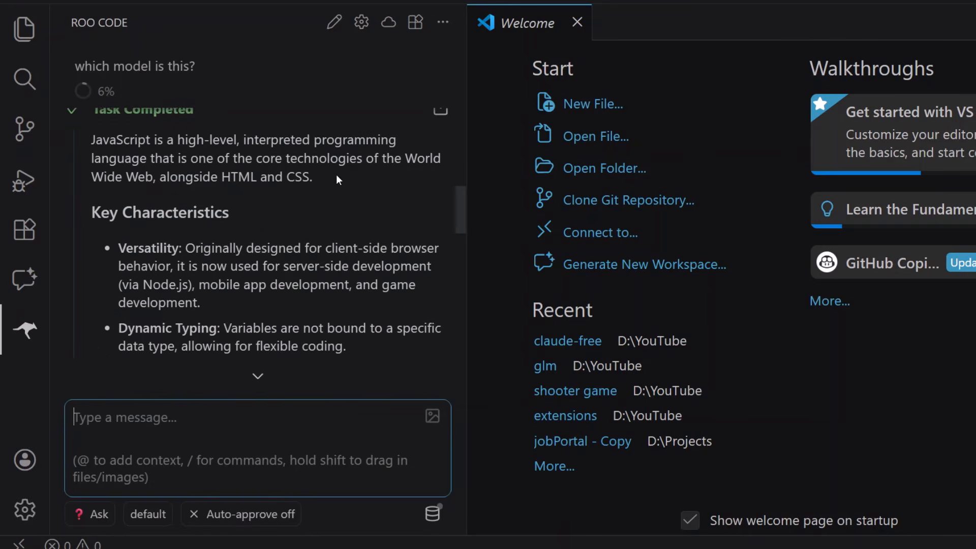
{"action": "scroll", "coordinate": [276, 187], "scroll_direction": "down", "scroll_amount": 3}
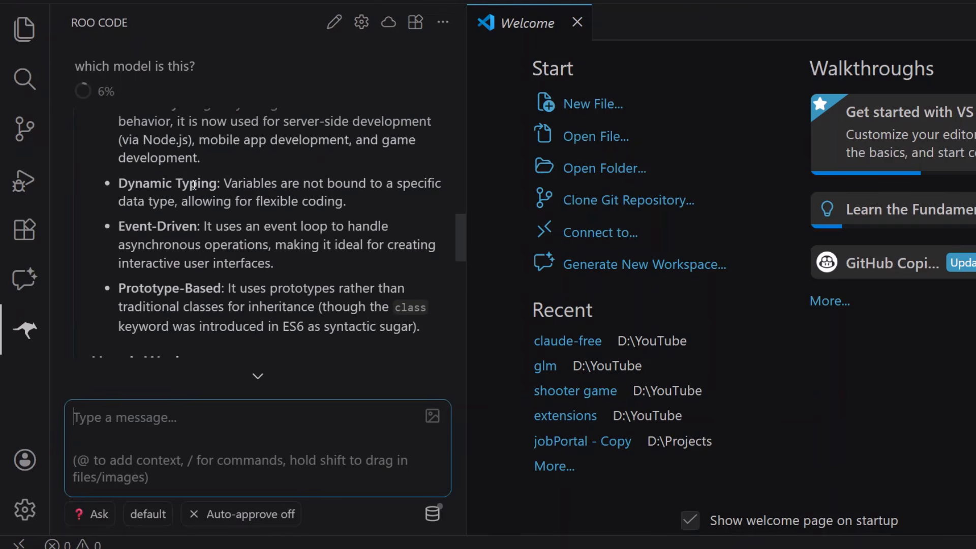
{"action": "scroll", "coordinate": [186, 252], "scroll_direction": "down", "scroll_amount": 4}
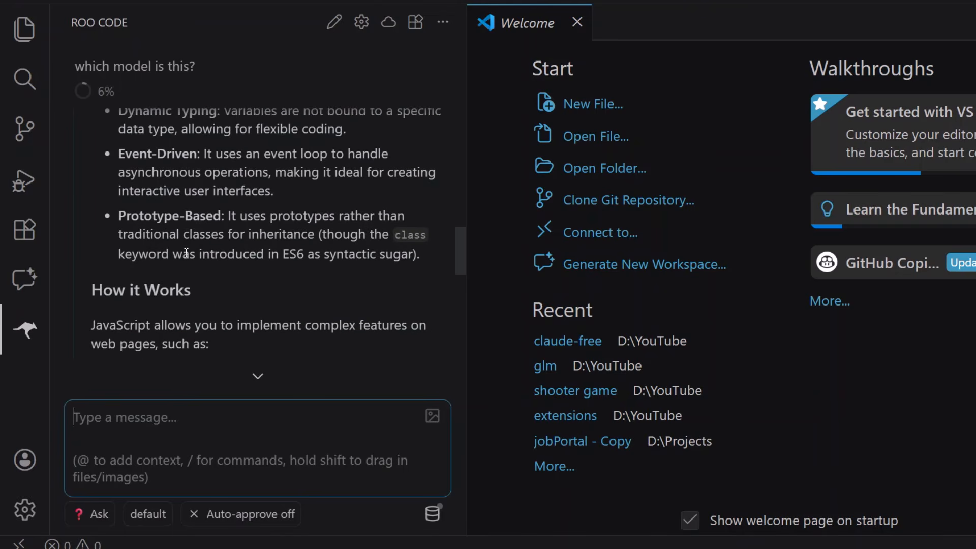
{"action": "scroll", "coordinate": [212, 245], "scroll_direction": "down", "scroll_amount": 8}
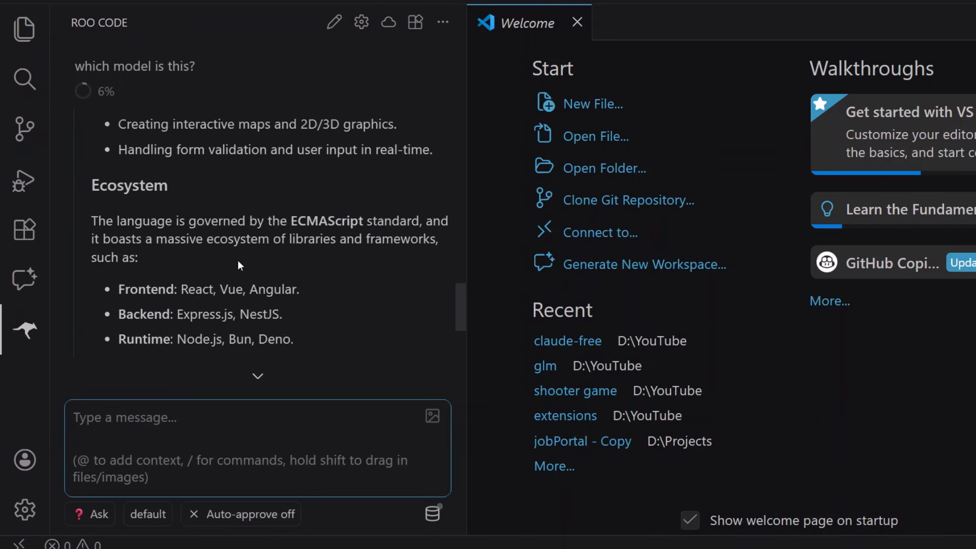